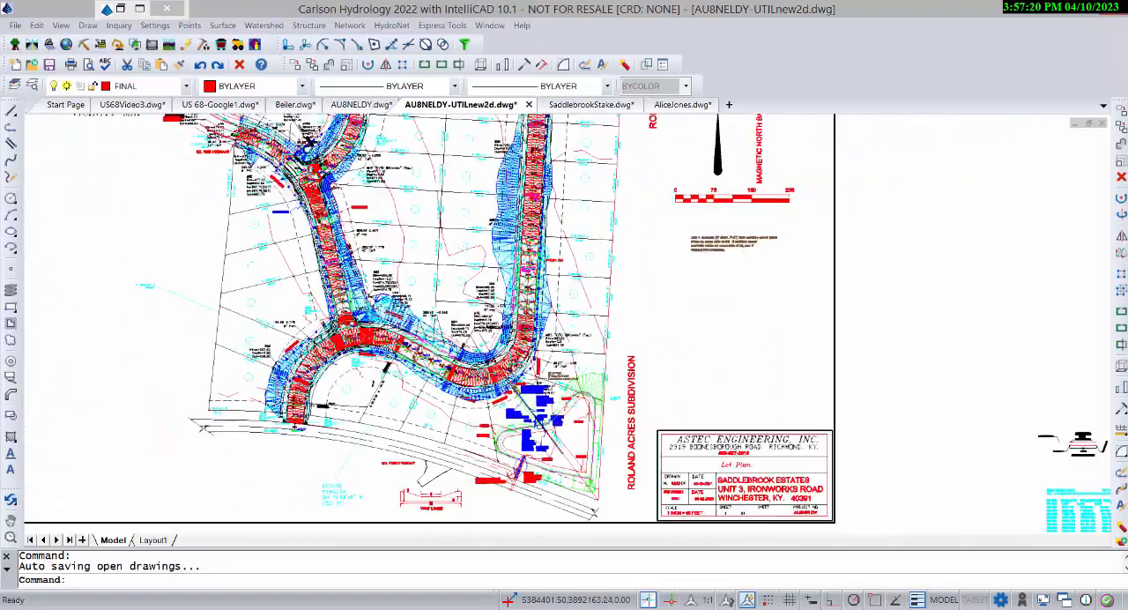
Examine the road, lot and utility layout across the Saddlebrook Estates subdivision plan.
scroll(442, 338, "up", 5)
scroll(194, 317, "up", 5)
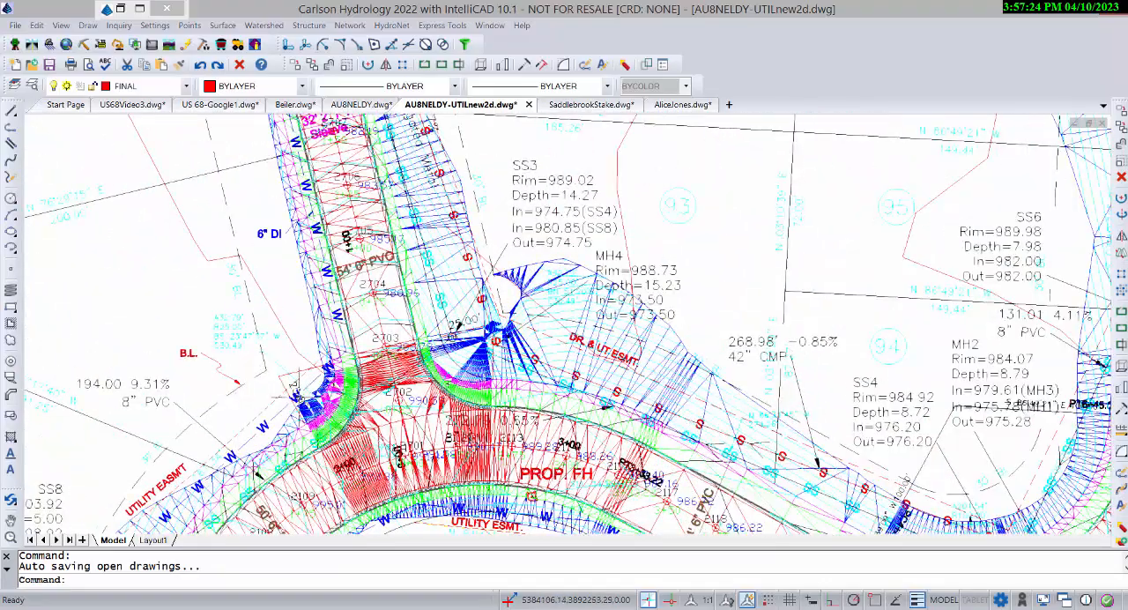
scroll(328, 281, "down", 7)
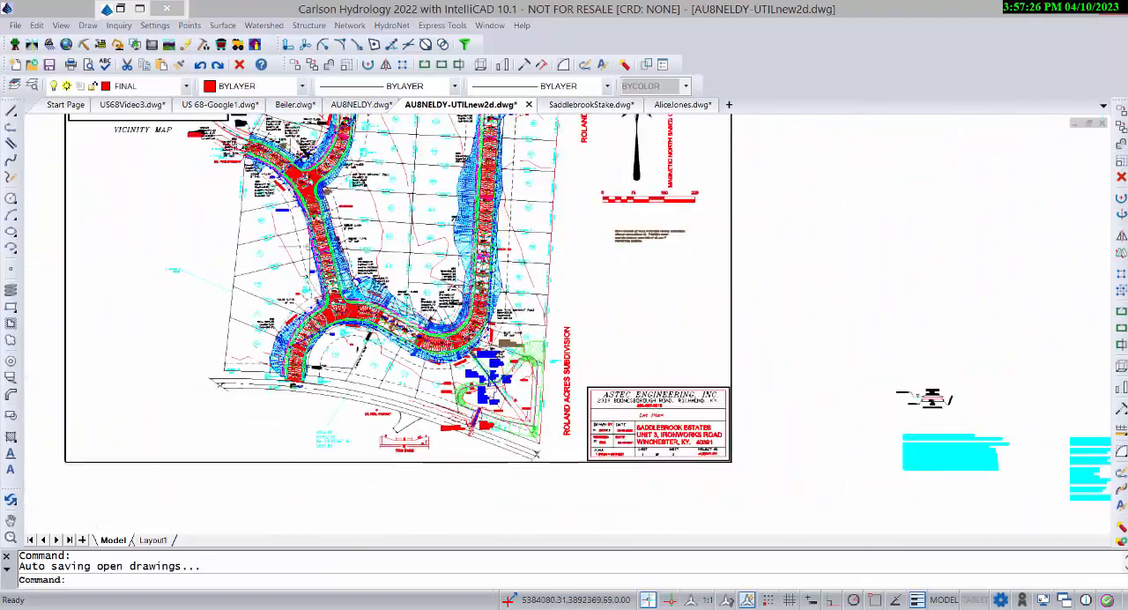
middle_click_drag(328, 281, 389, 373)
scroll(381, 307, "up", 3)
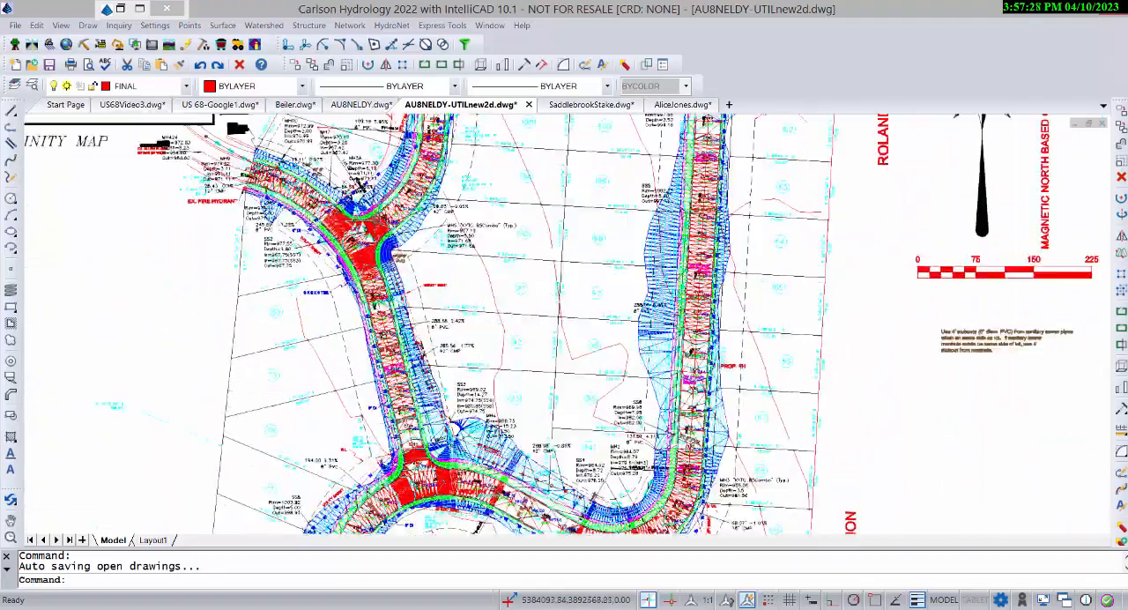
middle_click_drag(381, 307, 397, 455)
middle_click_drag(378, 340, 372, 379)
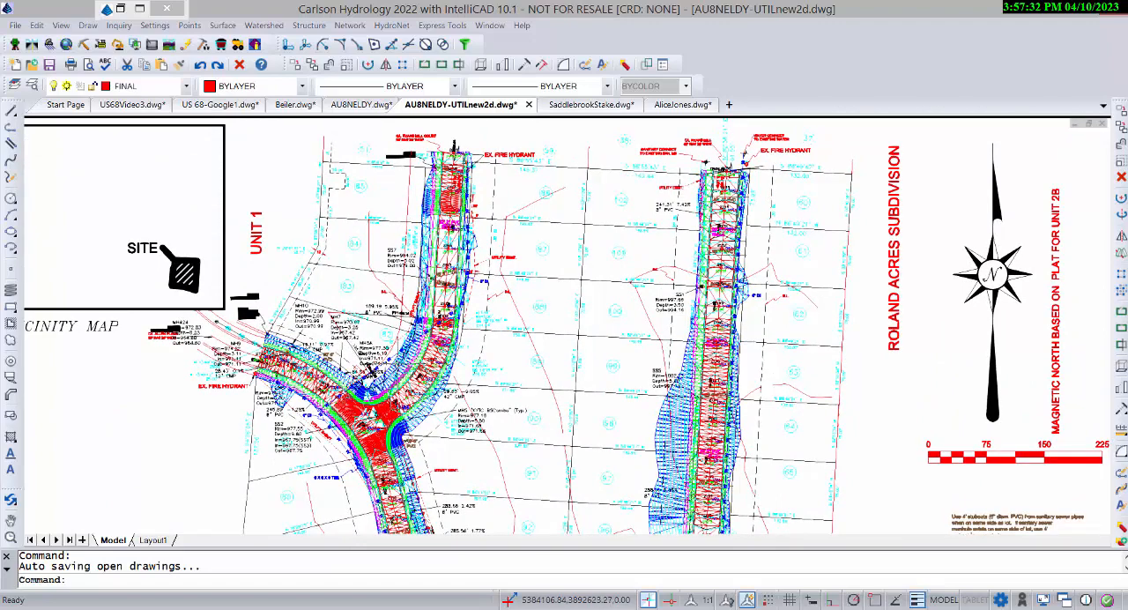
scroll(435, 353, "down", 1)
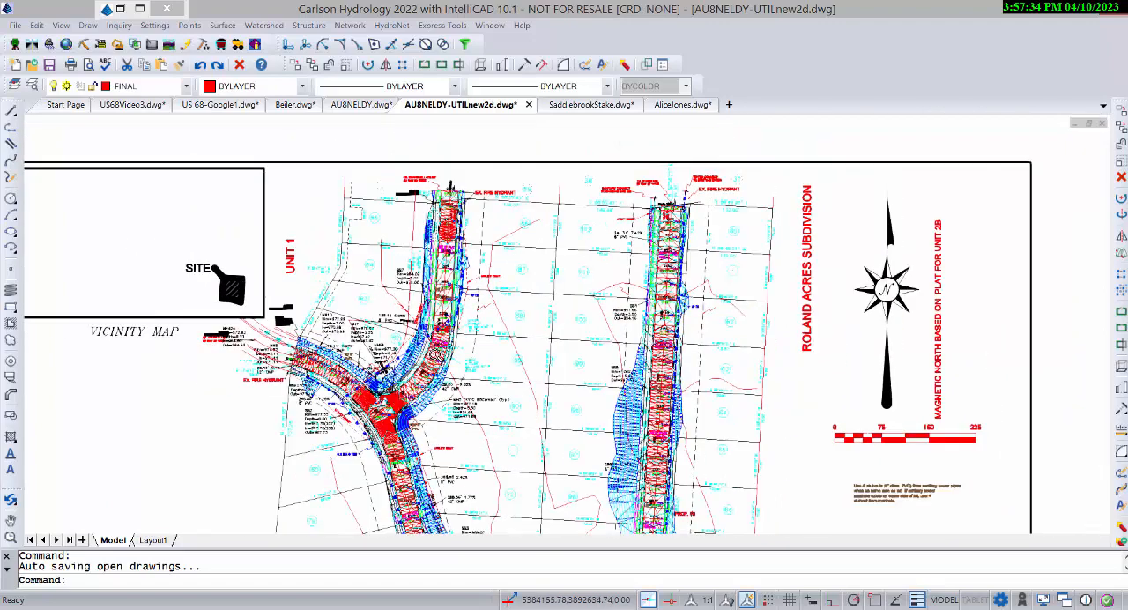
scroll(434, 351, "down", 5)
scroll(441, 405, "up", 3)
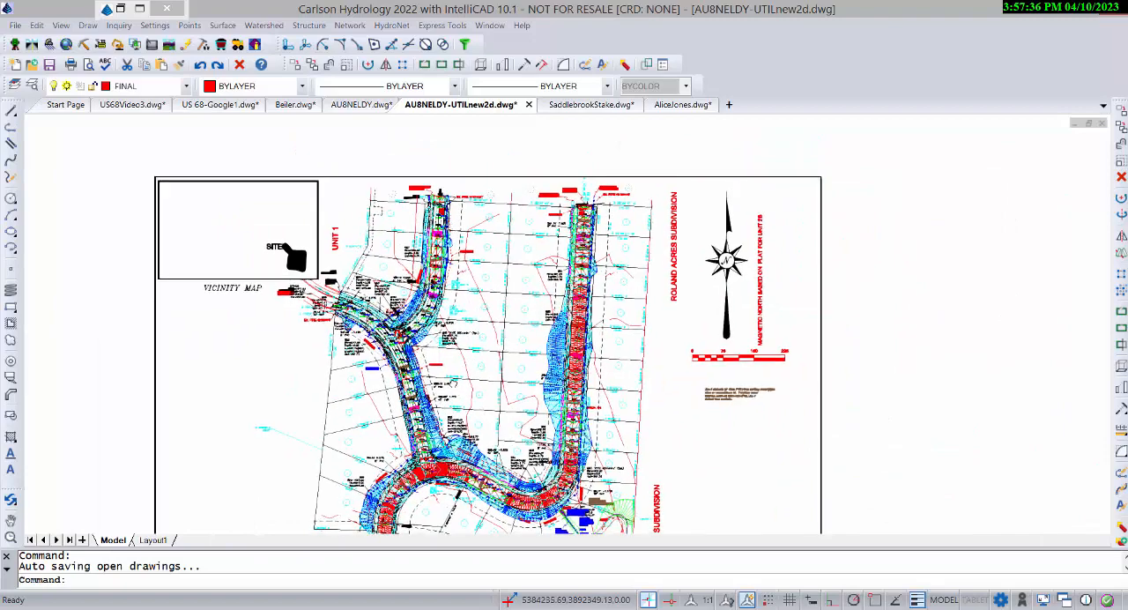
scroll(453, 382, "up", 3)
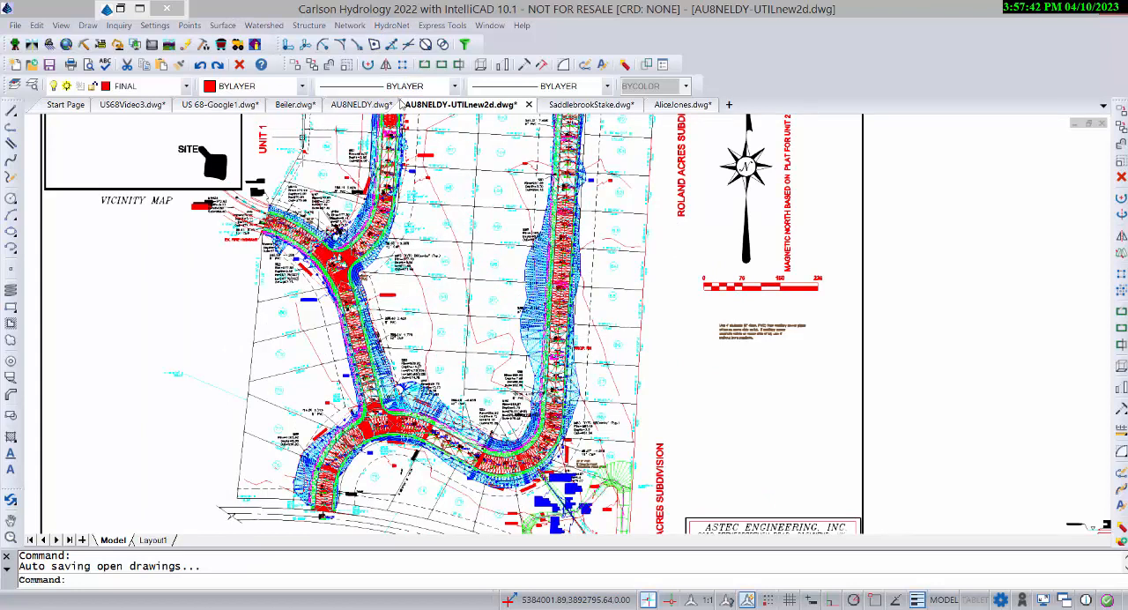
Open the Utility Network manager for the WaterLines2.util network alongside the subdivision plan.
left_click(351, 27)
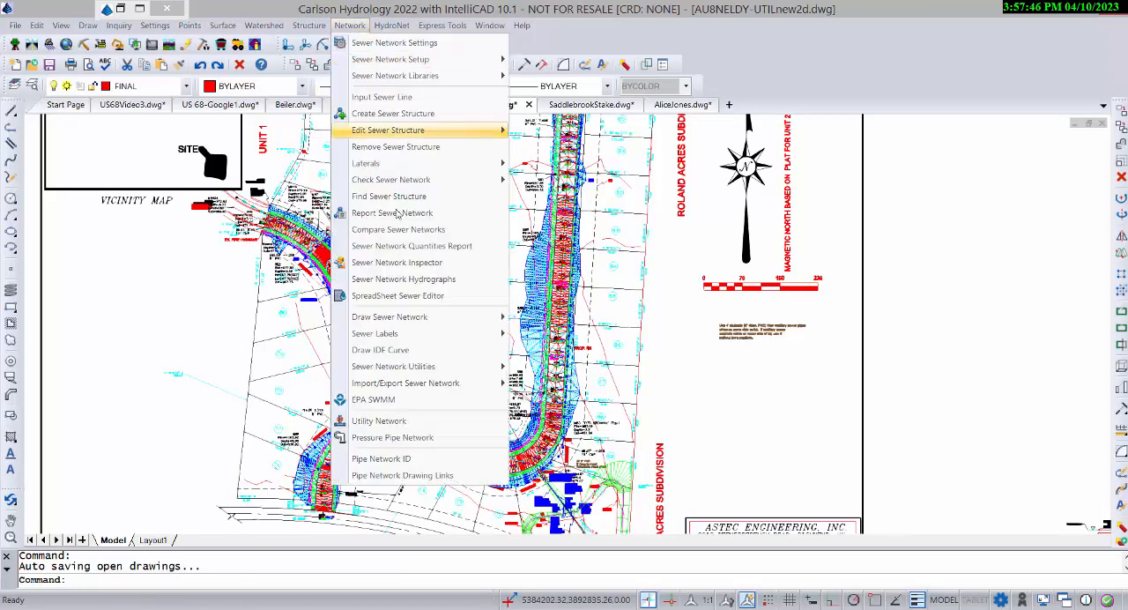
left_click(379, 422)
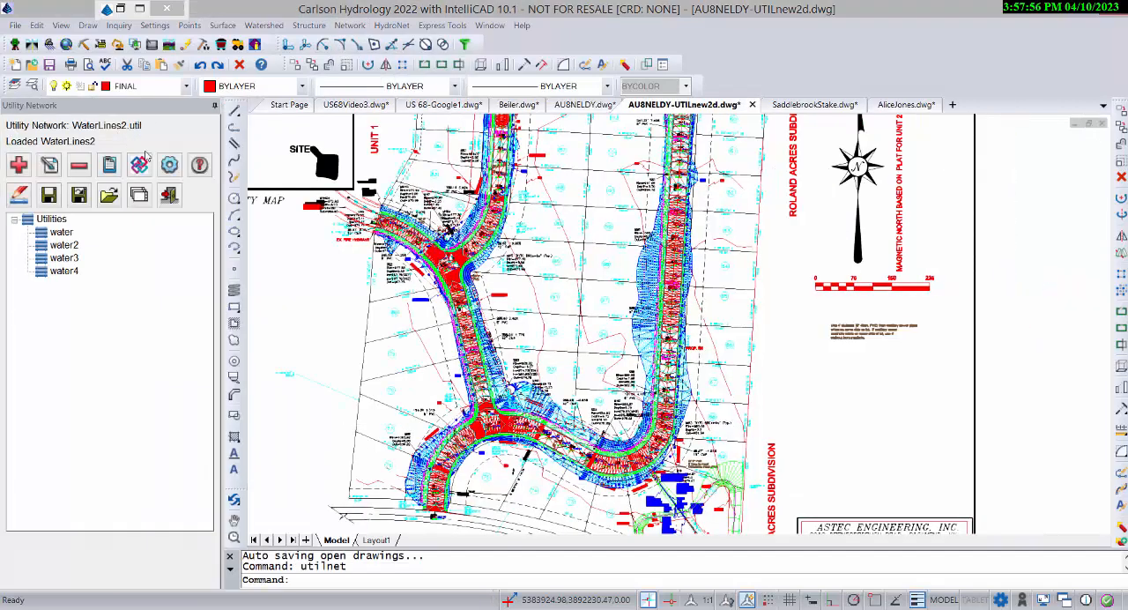
scroll(357, 538, "down", 3)
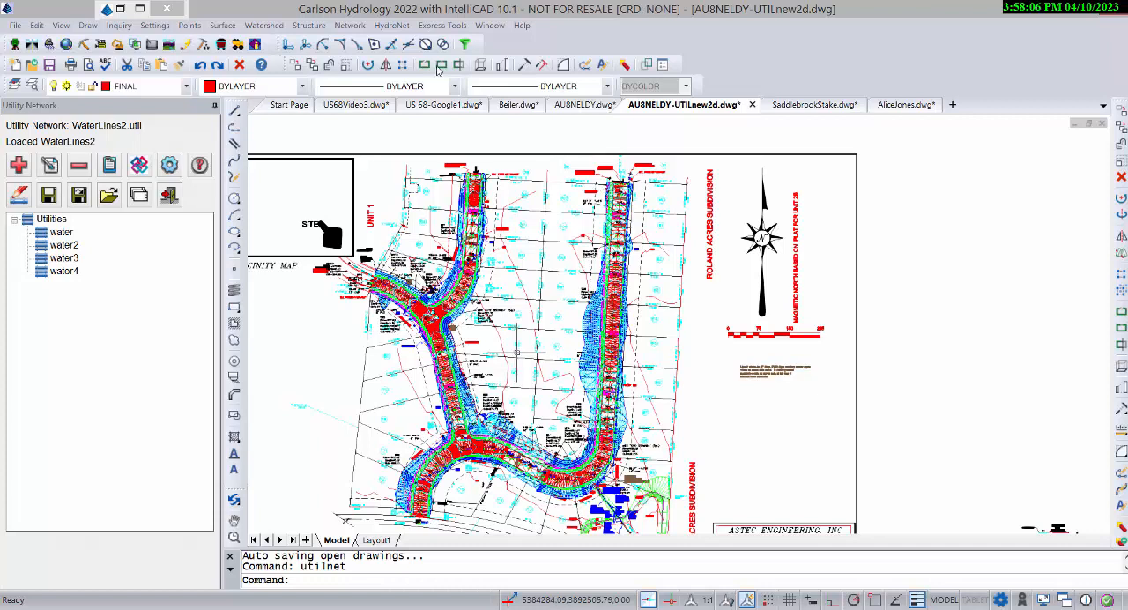
left_click(348, 25)
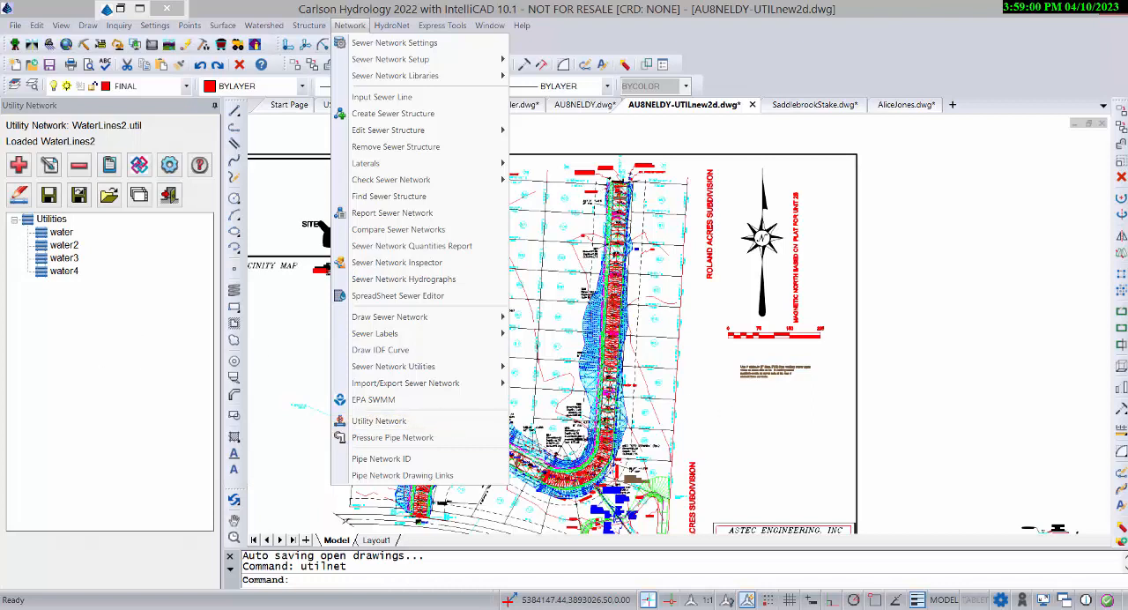
left_click(734, 470)
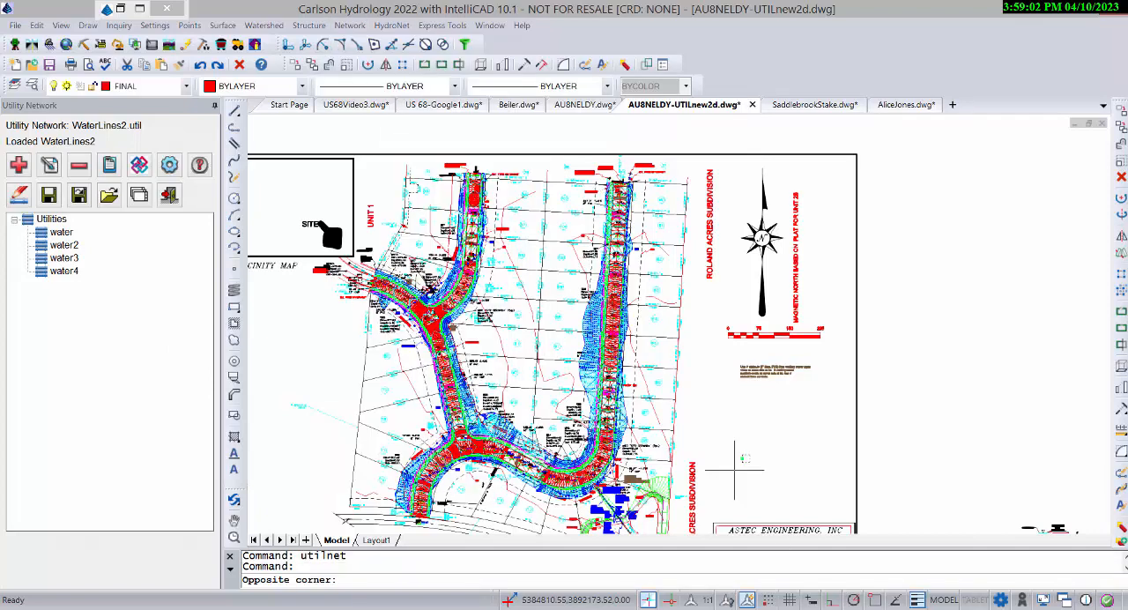
left_click(705, 403)
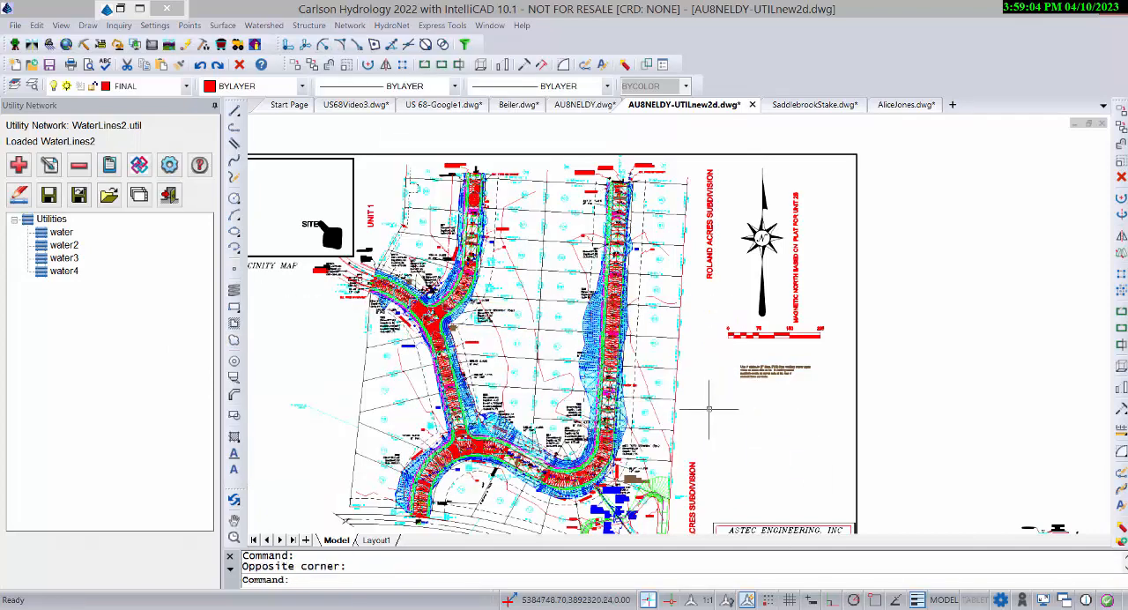
Highlight the utility lines water, water2, water3 and water4 one after another on the subdivision plan.
left_click(61, 232)
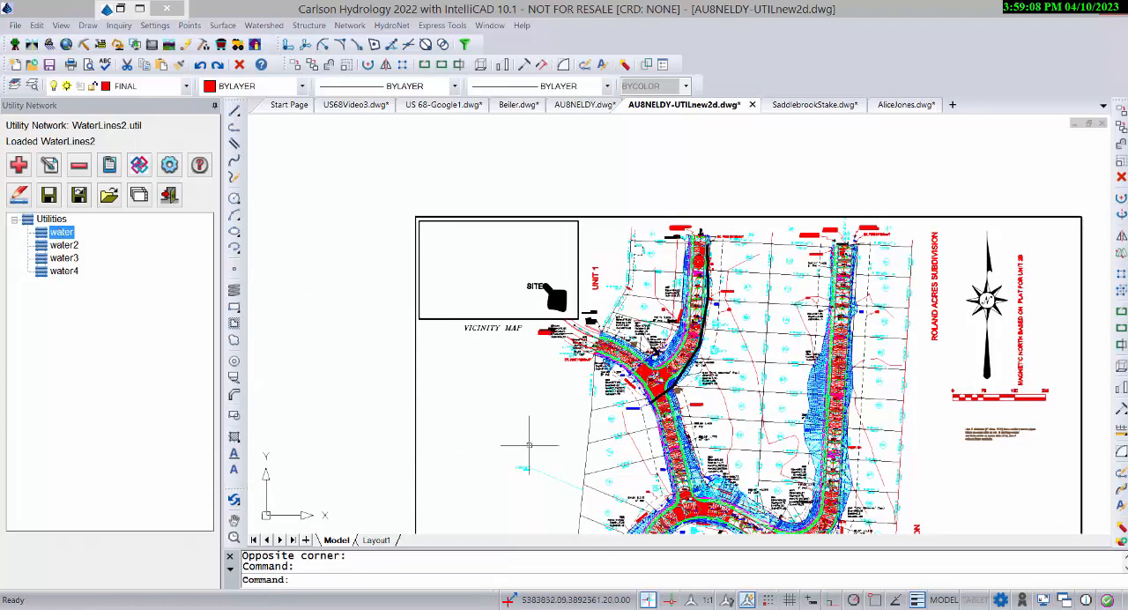
mouse_move(635, 444)
middle_mouse_down()
mouse_move(565, 354)
mouse_move(546, 371)
middle_mouse_up()
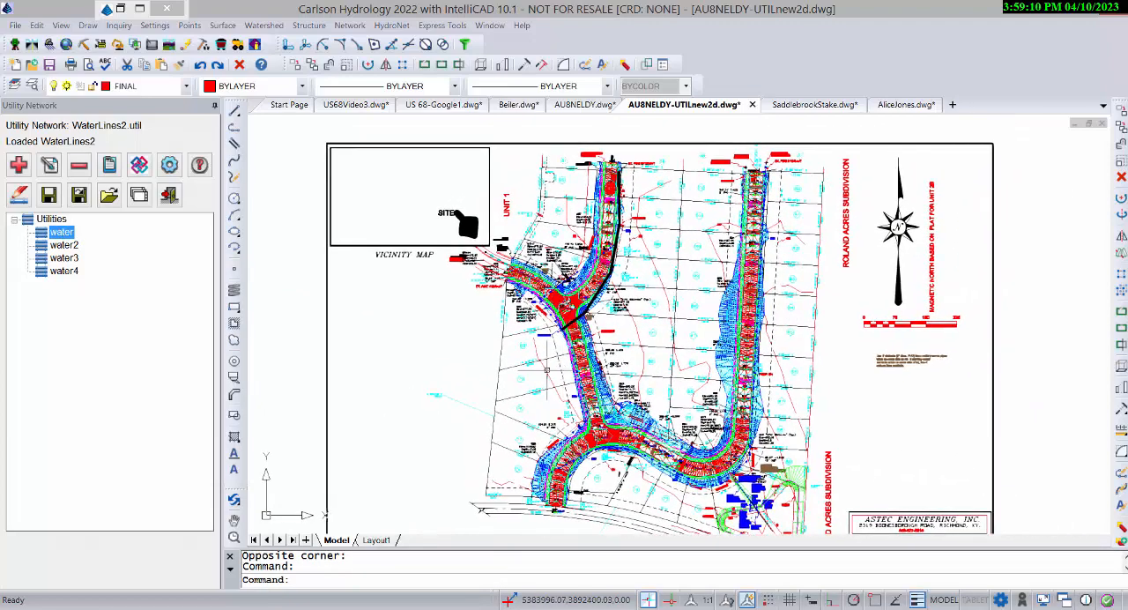
left_click(63, 245)
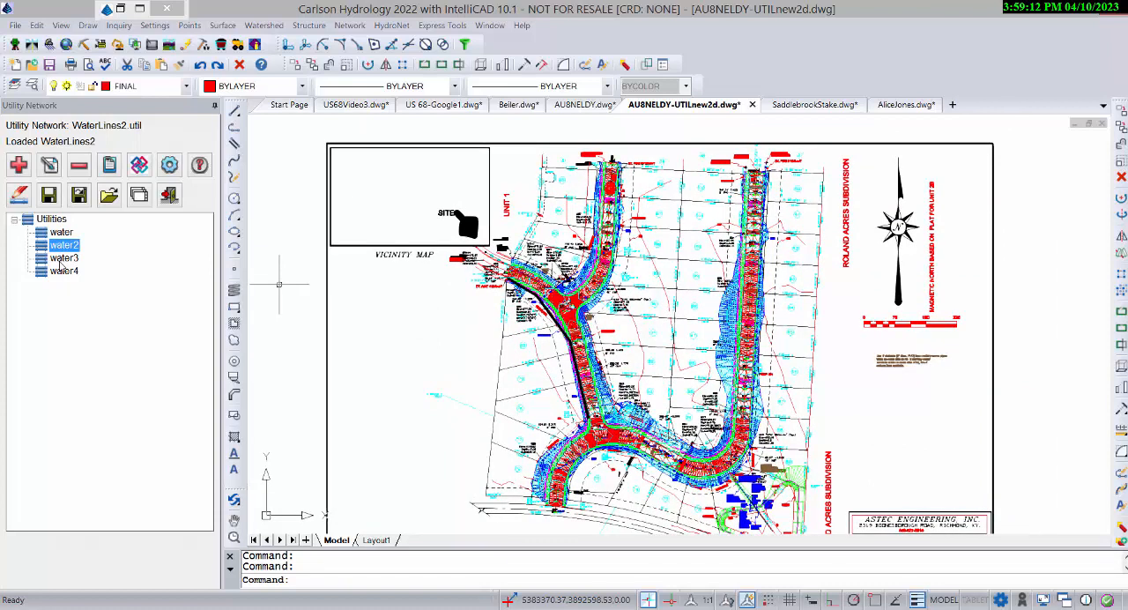
left_click(63, 259)
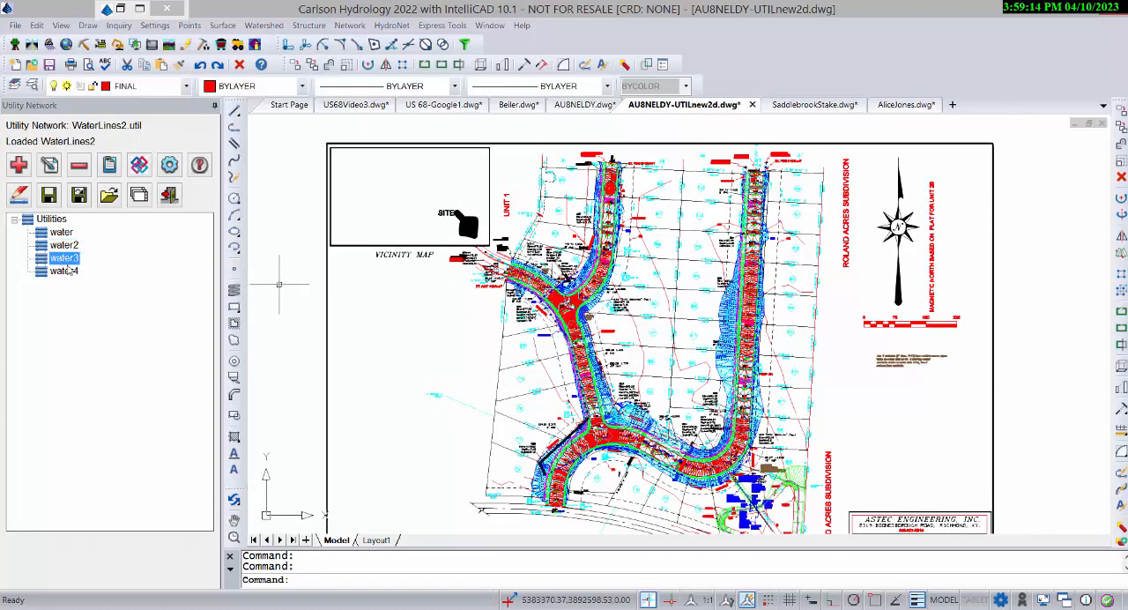
left_click(65, 272)
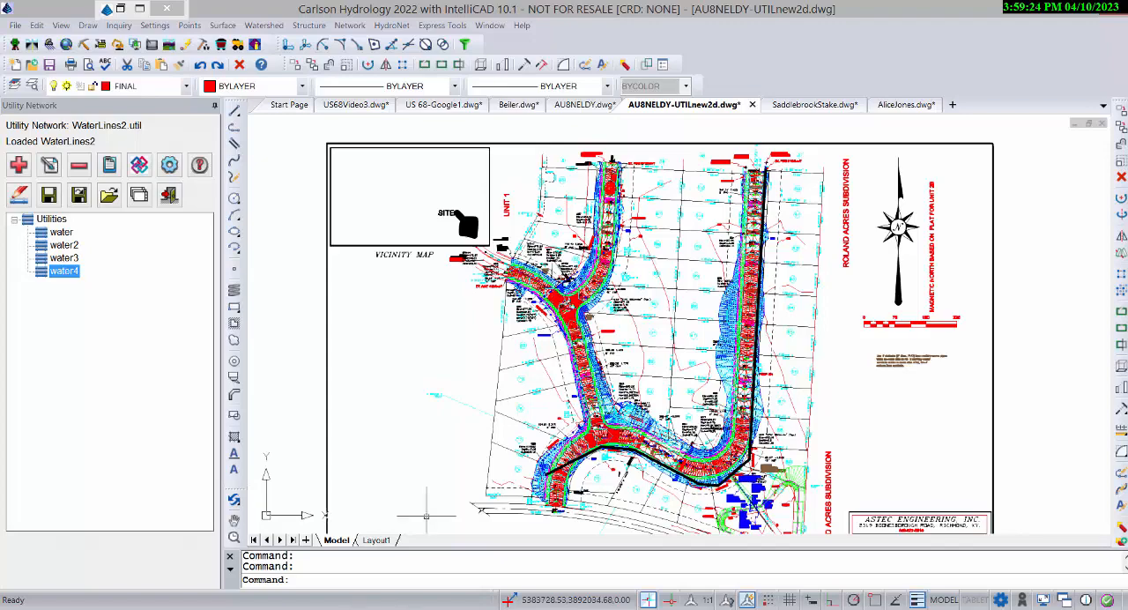
Switch to Carlson Precision 3D Topo and undo the last utility network import.
key("alt+Tab")
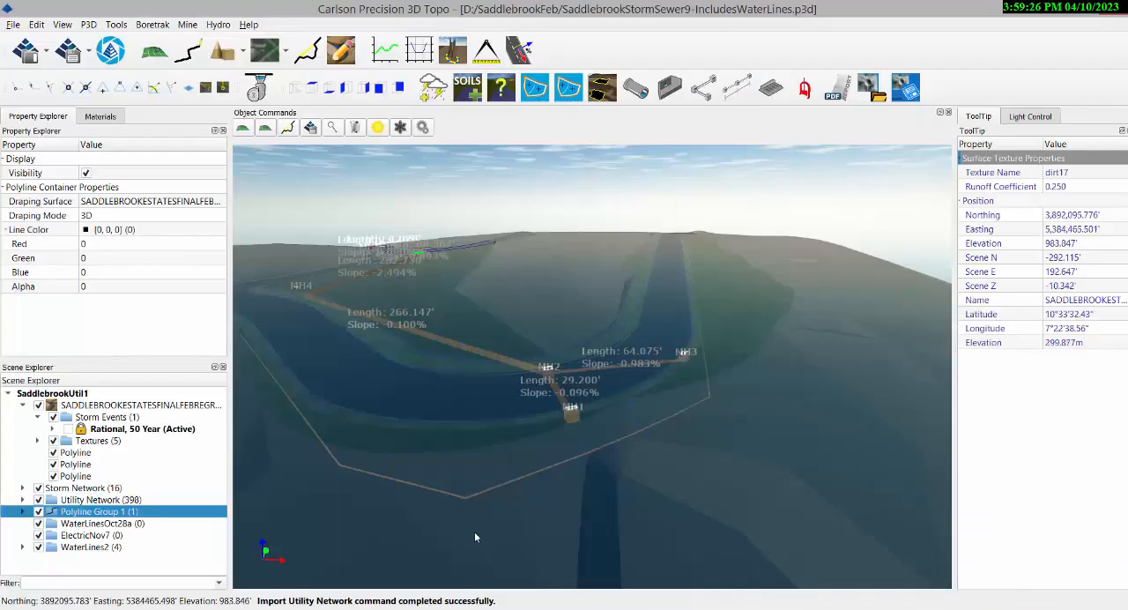
key("ctrl+z")
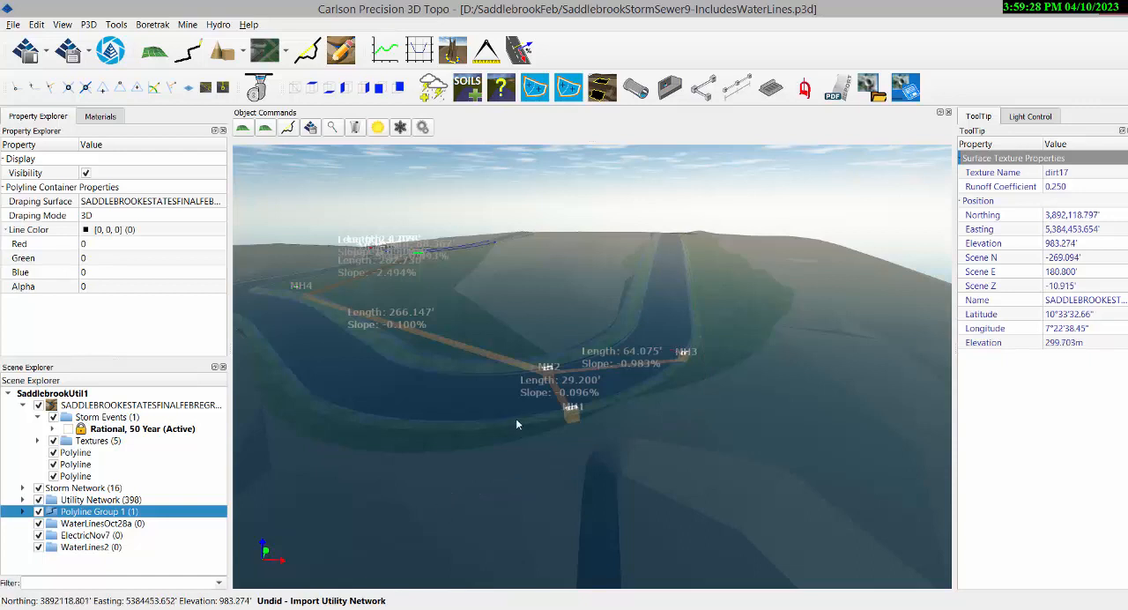
Import the utility network file WaterLines2.util from the SaddlebrookFeb folder into the 3D scene.
middle_click_drag(500, 436, 523, 450)
mouse_move(567, 335)
middle_mouse_down()
mouse_move(570, 398)
mouse_move(570, 331)
middle_mouse_up()
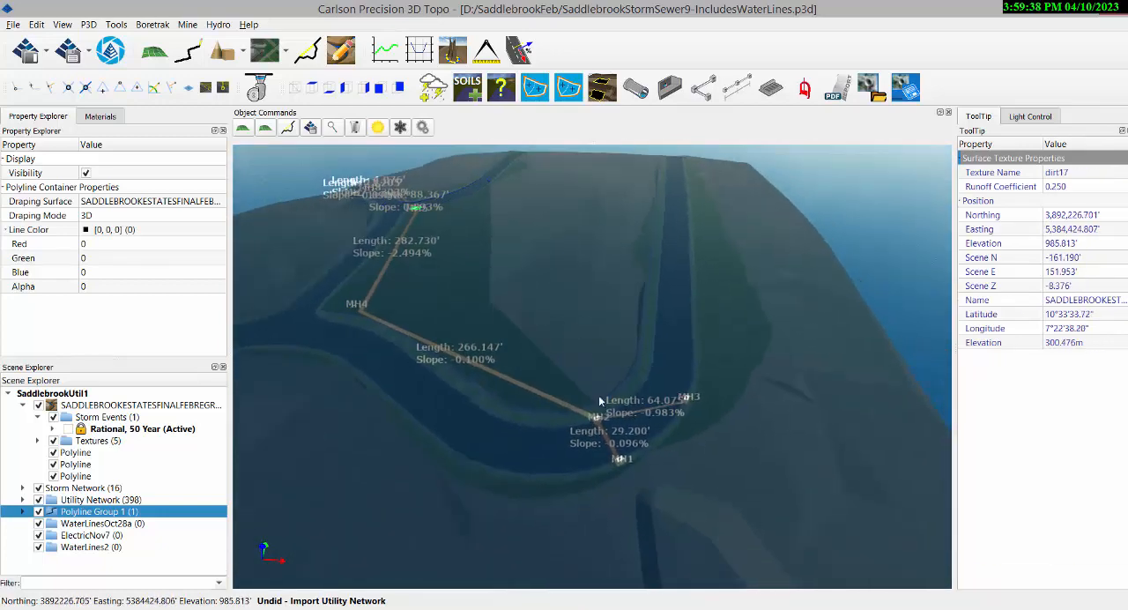
middle_click_drag(486, 324, 549, 431)
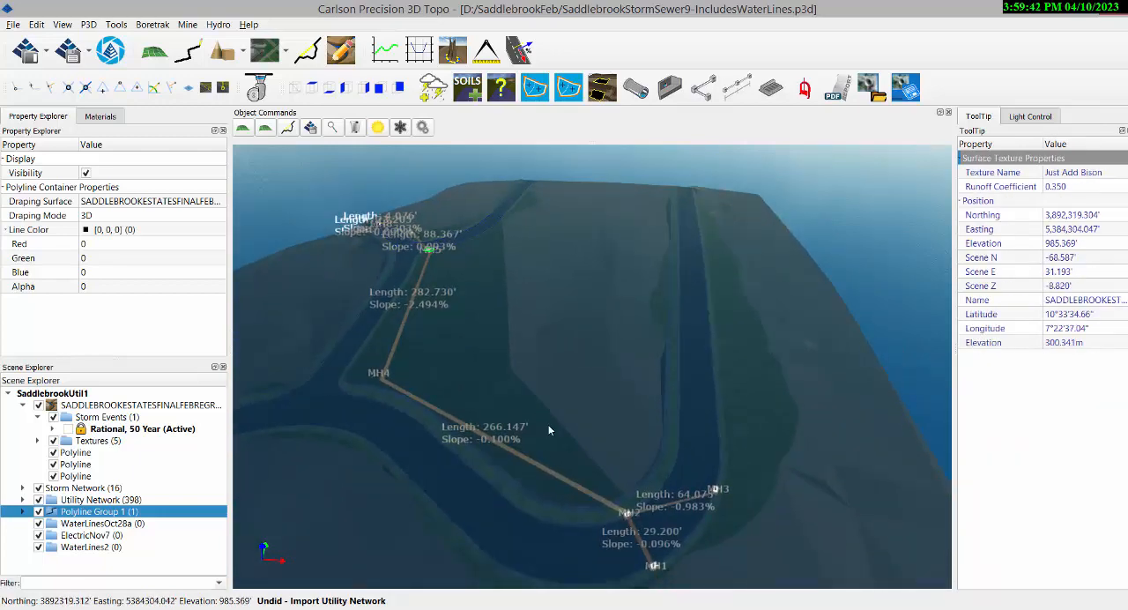
scroll(608, 515, "up", 4)
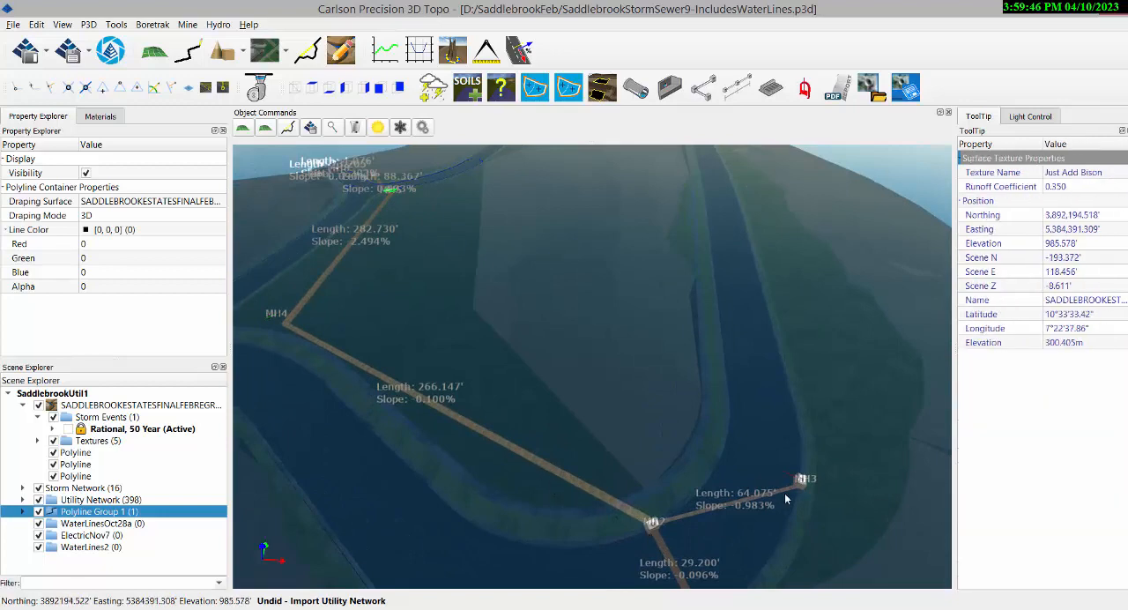
scroll(610, 431, "down", 3)
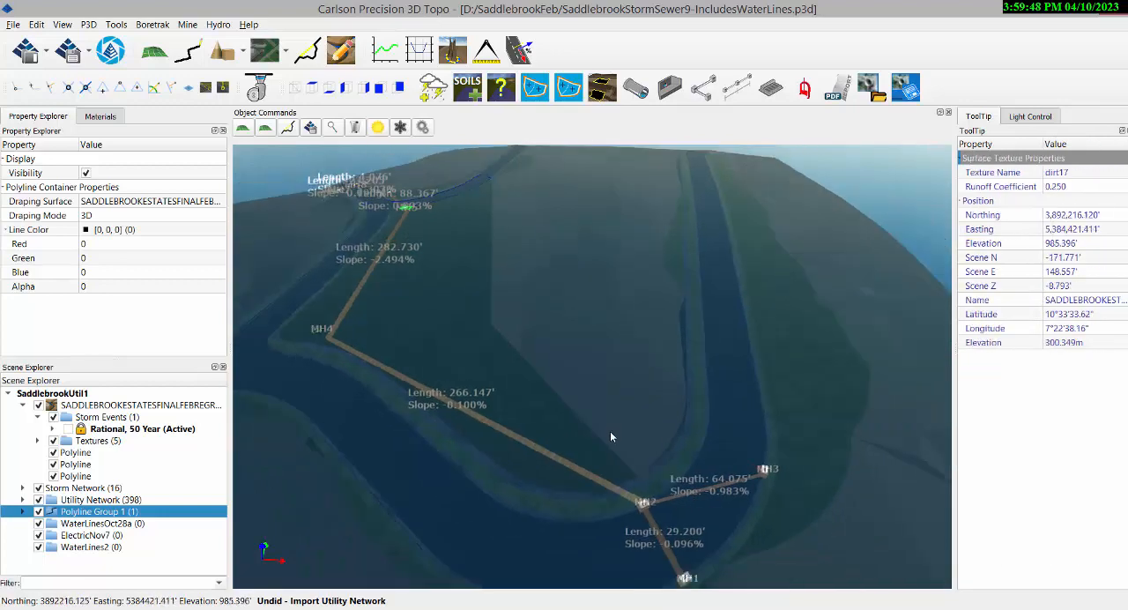
middle_click_drag(593, 367, 595, 361)
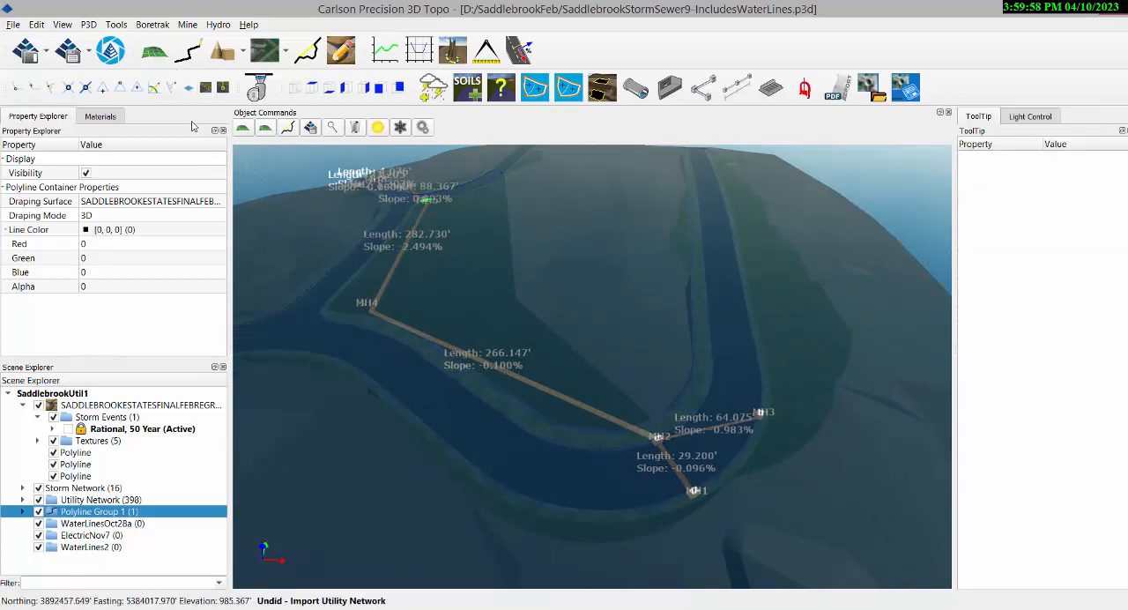
left_click(222, 25)
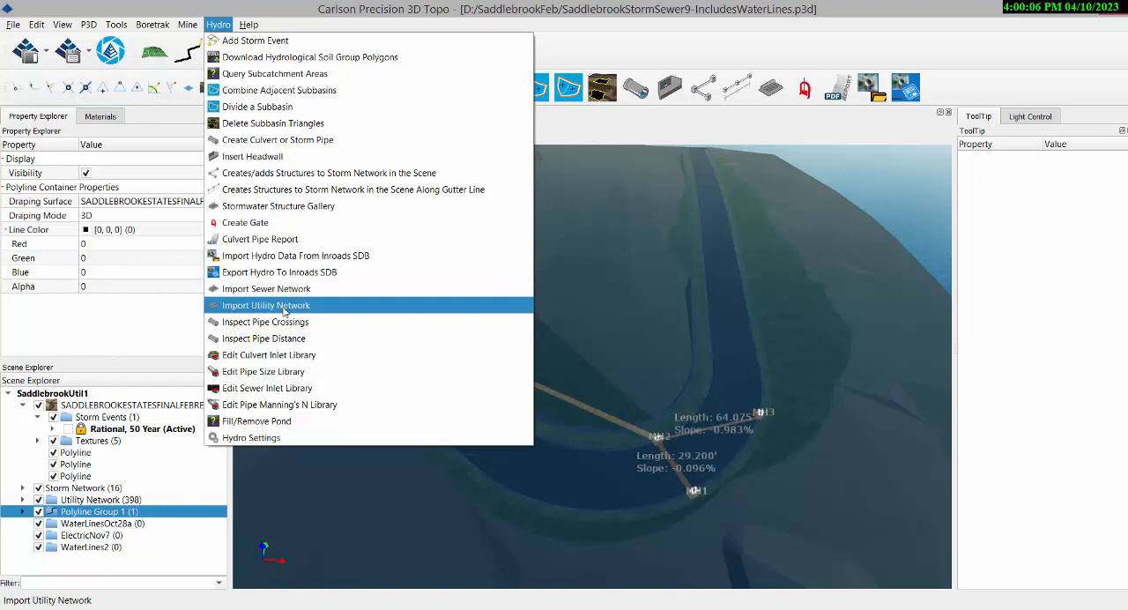
left_click(283, 306)
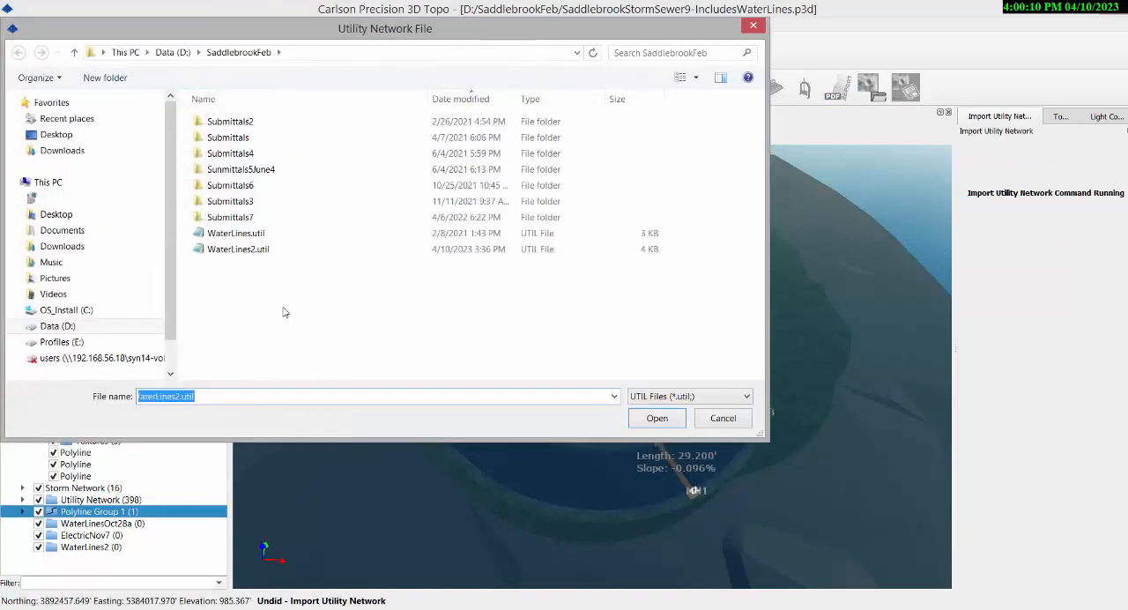
left_click(236, 250)
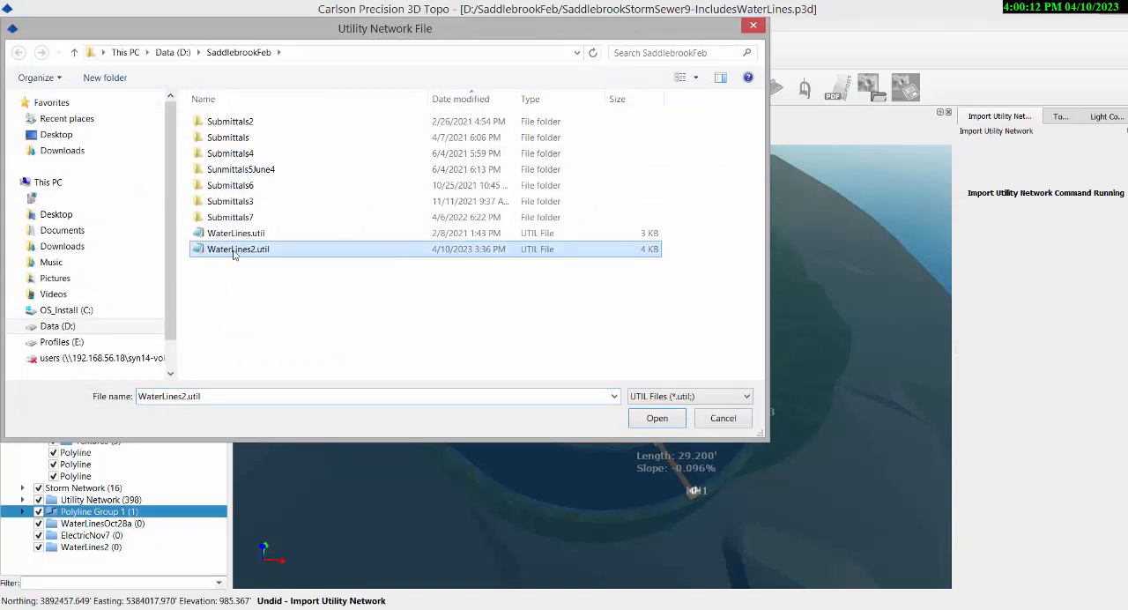
left_click(657, 419)
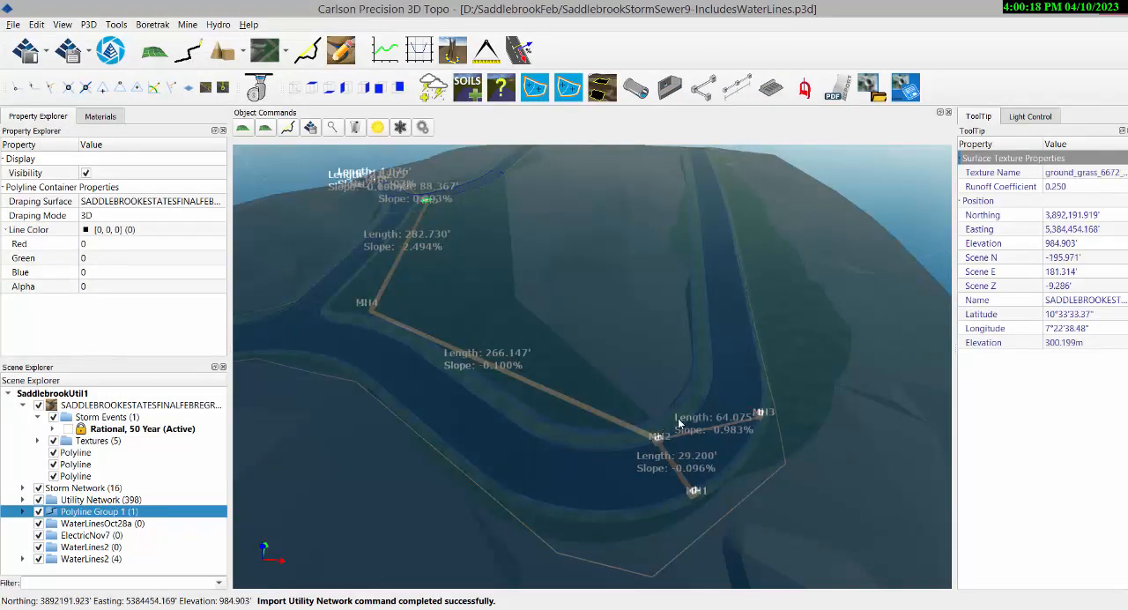
Inspect the imported water lines along the roads and near the storm manholes in the 3D scene.
left_click_drag(657, 430, 481, 389)
scroll(480, 382, "up", 8)
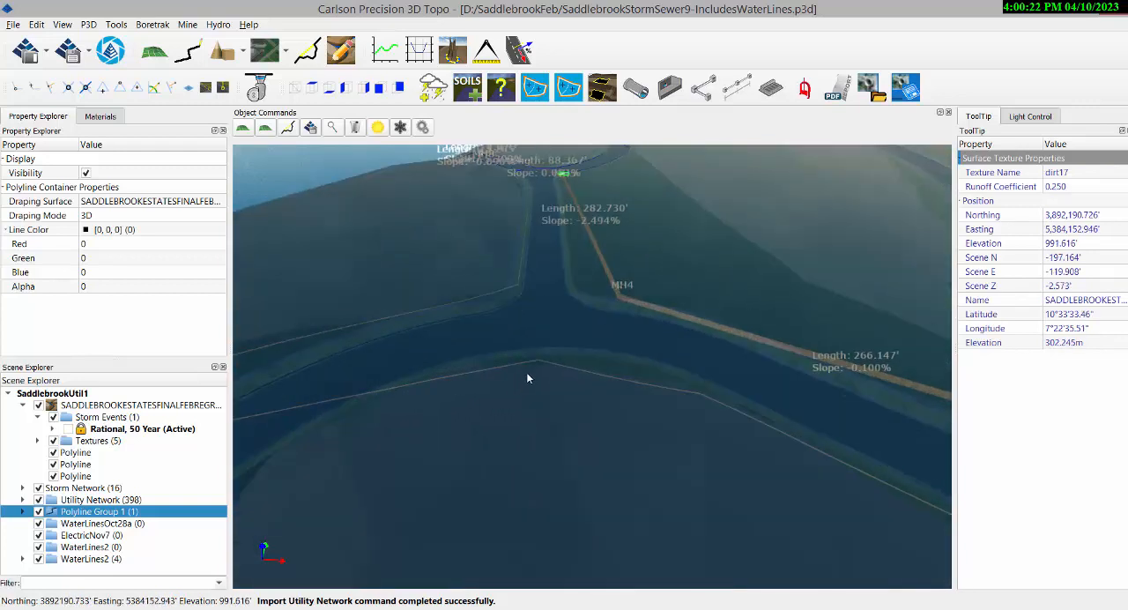
scroll(528, 364, "up", 4)
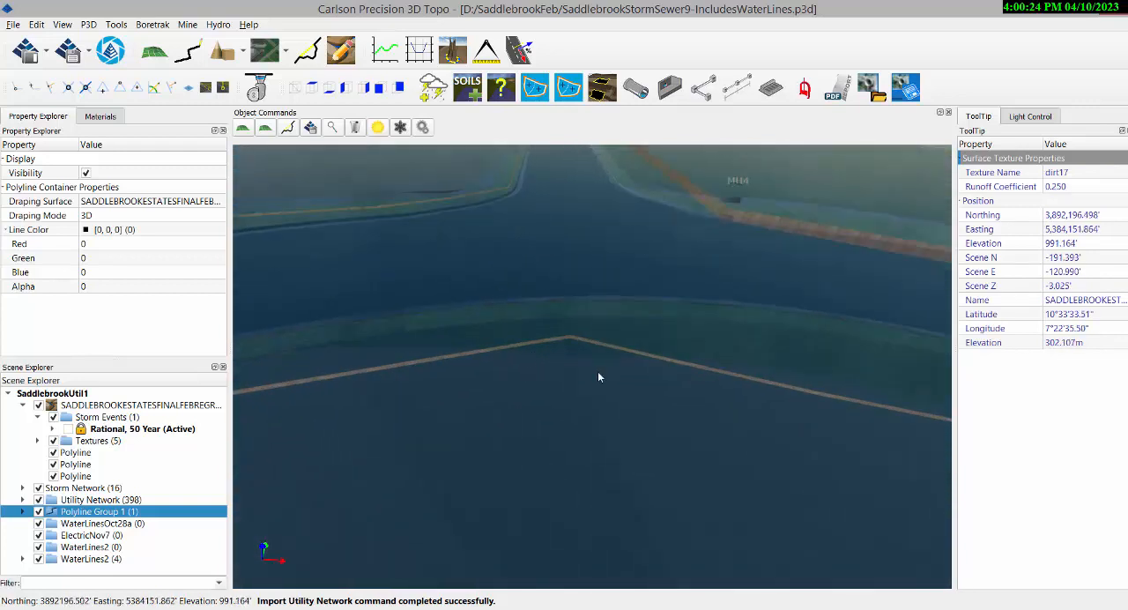
left_click_drag(580, 383, 464, 357)
scroll(463, 354, "down", 5)
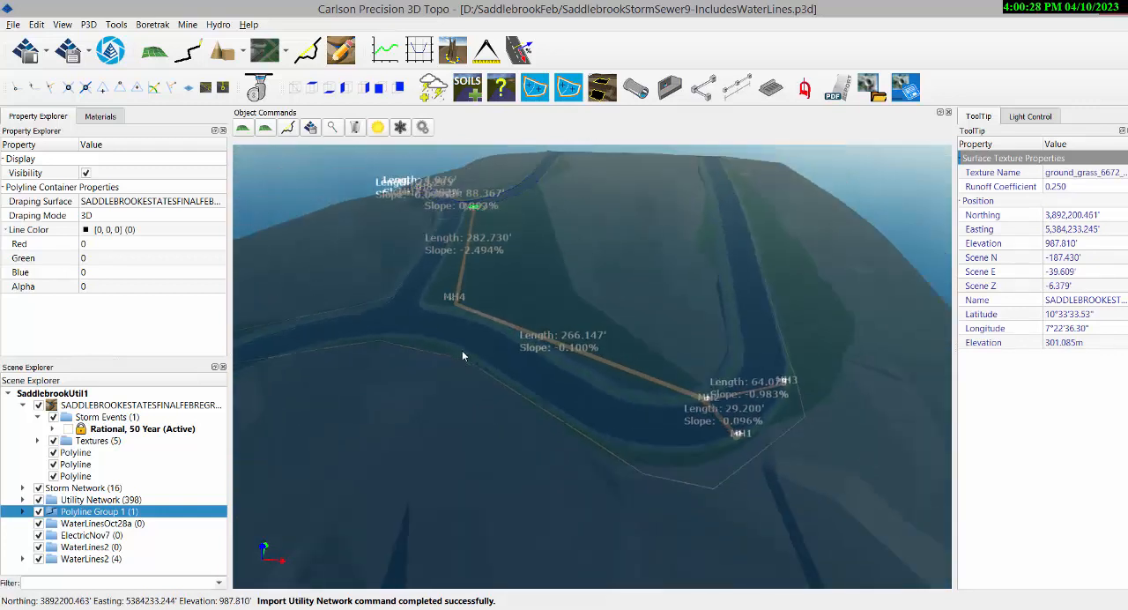
left_click_drag(726, 350, 726, 378)
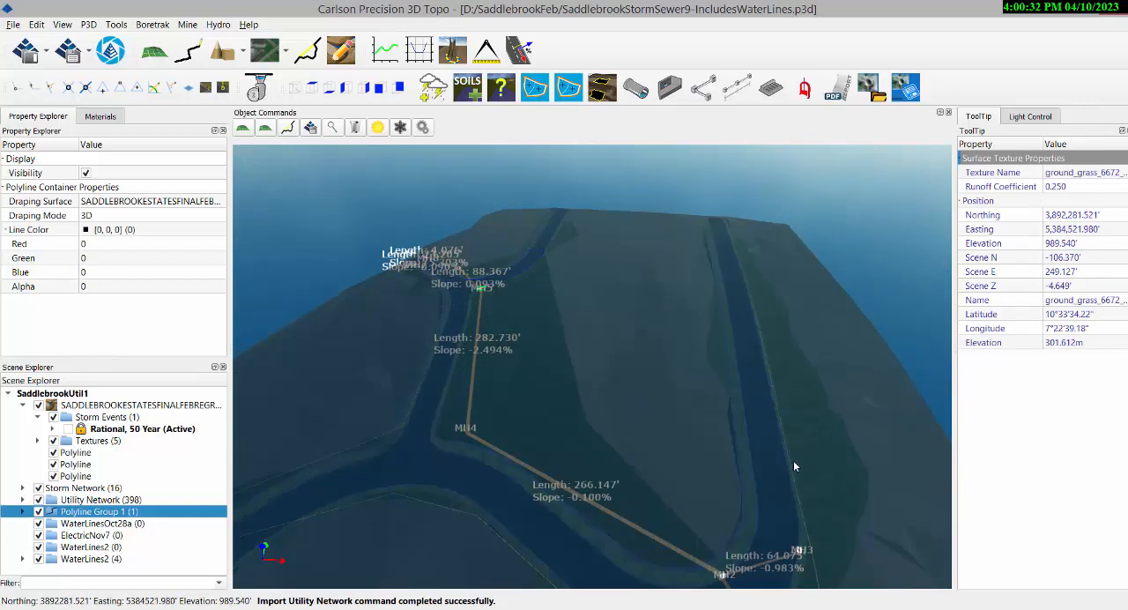
left_click_drag(683, 471, 708, 473)
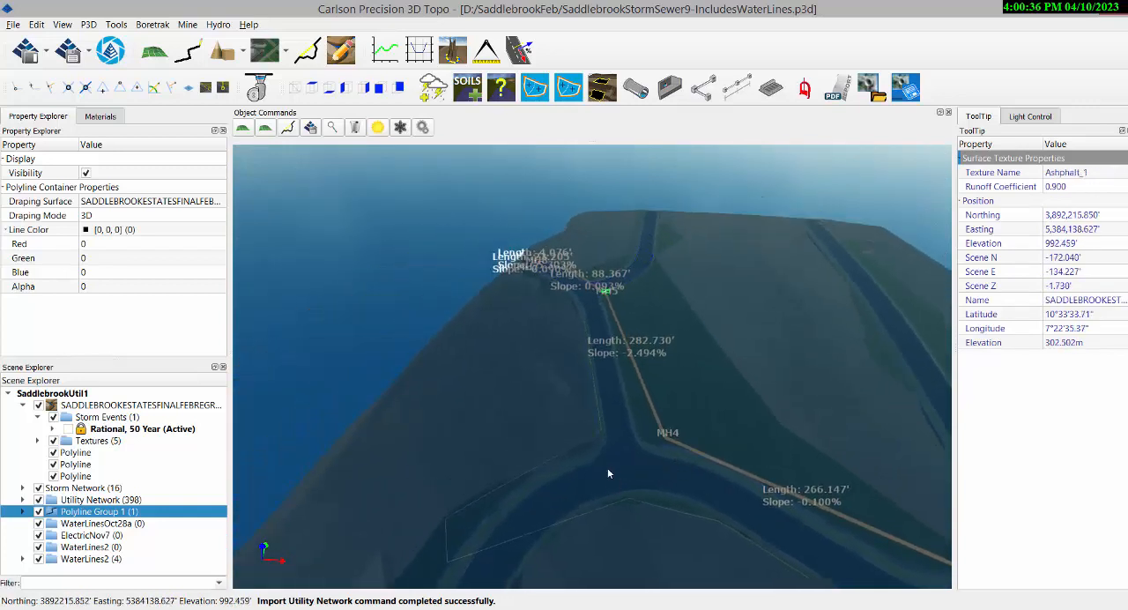
left_click_drag(608, 467, 570, 401)
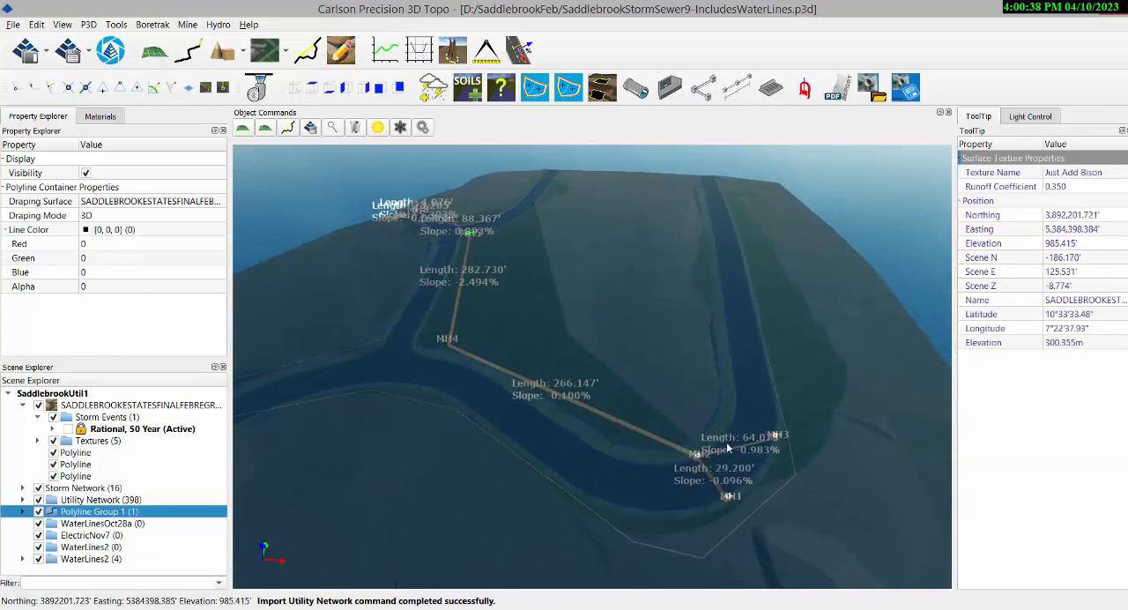
Examine where the water lines pass the storm pipes around manhole MH5 in the 3D scene.
middle_click_drag(731, 331, 770, 359)
scroll(660, 427, "up", 2)
scroll(660, 426, "down", 5)
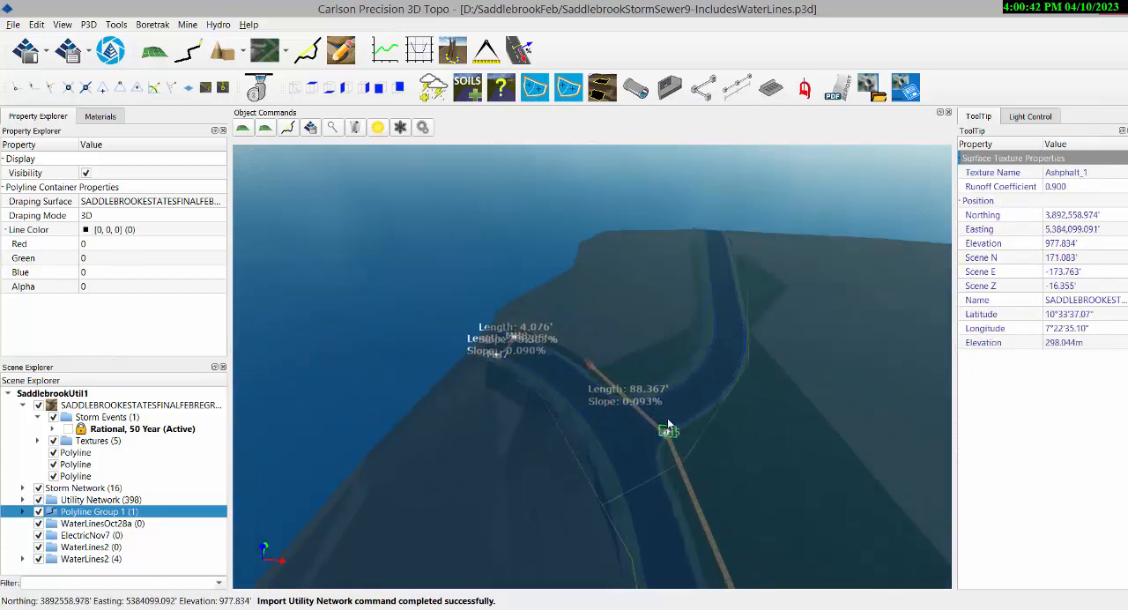
scroll(626, 450, "down", 3)
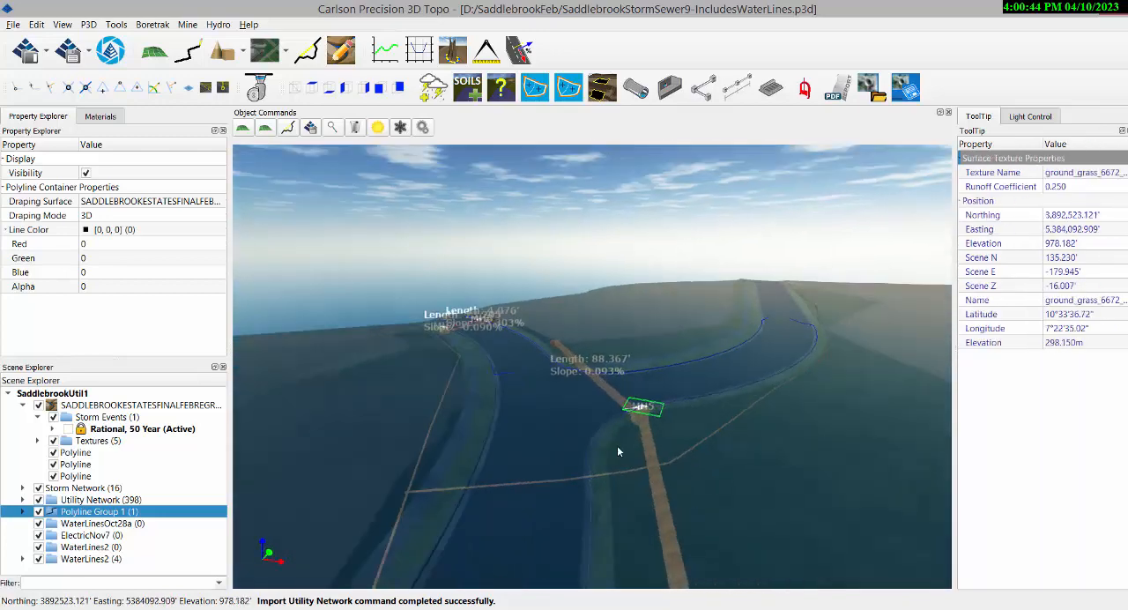
scroll(616, 454, "up", 4)
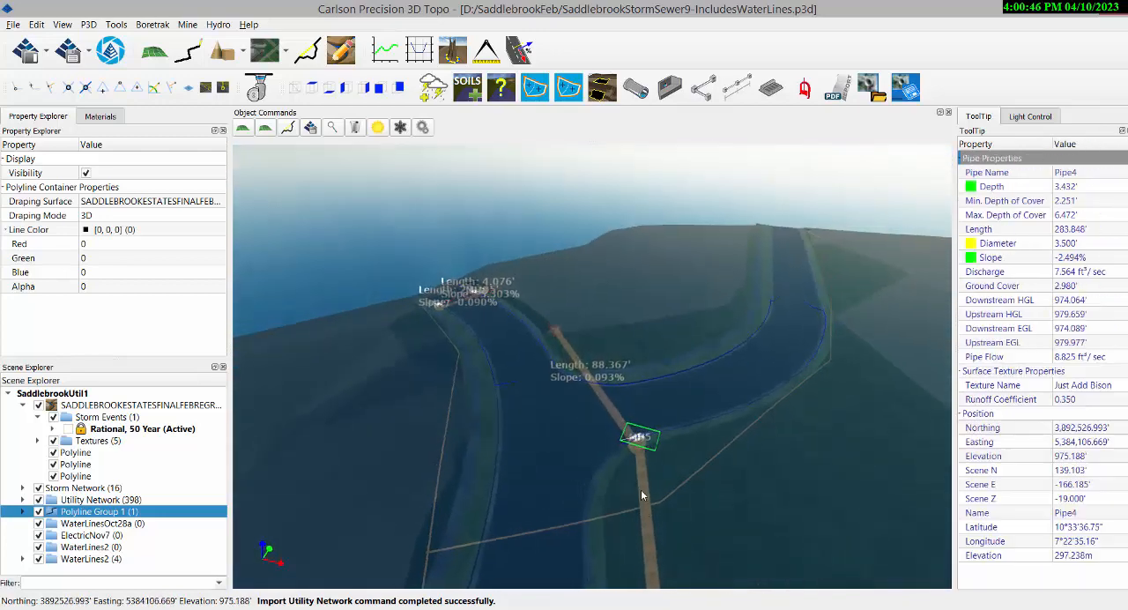
scroll(625, 448, "down", 3)
scroll(622, 441, "down", 2)
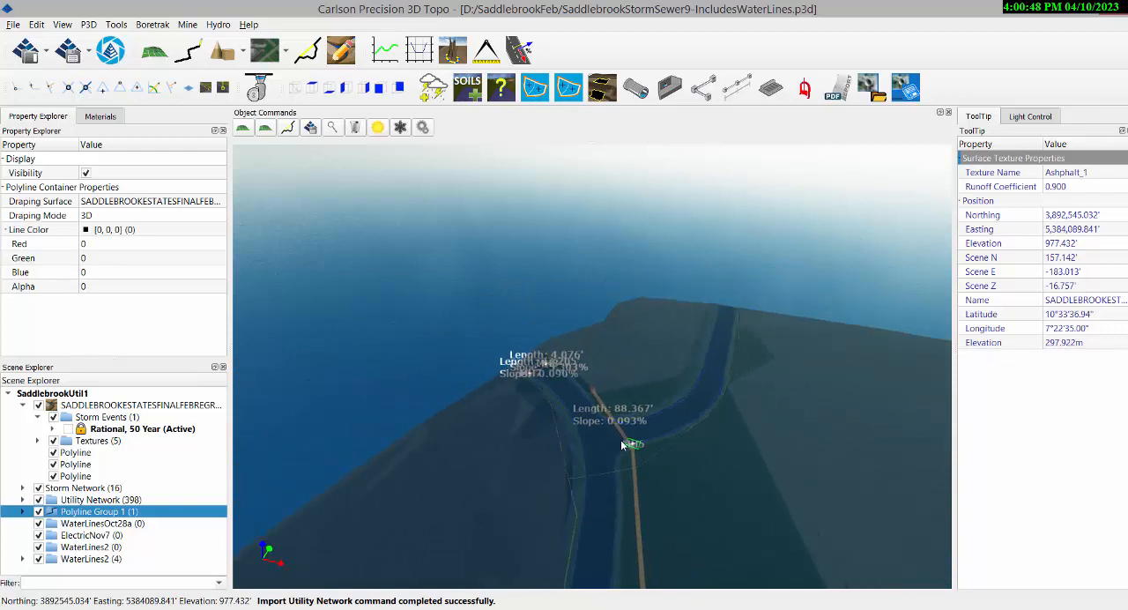
Run Inspect Pipe Crossings on the scene and examine the Pipe1-Pipe2 crossing at manhole MH2.
left_click(222, 26)
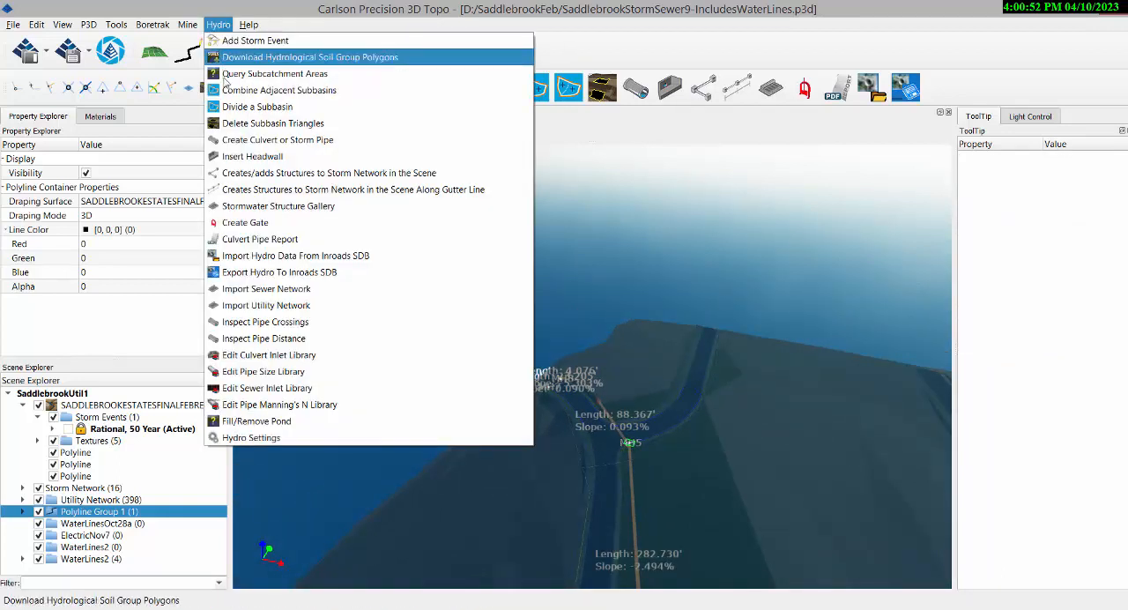
left_click(284, 322)
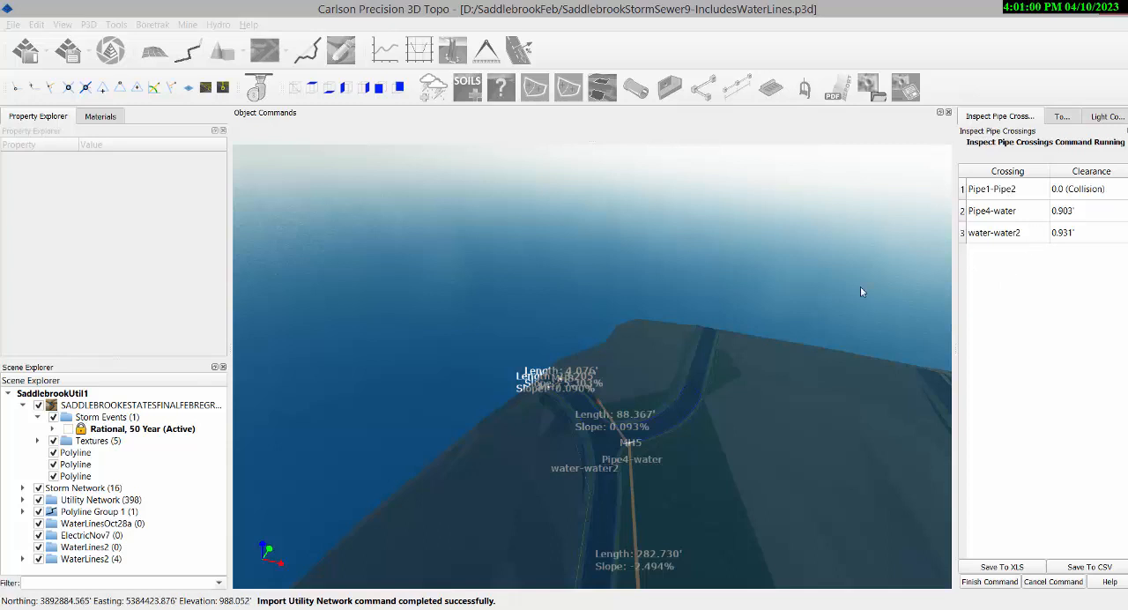
left_click(997, 194)
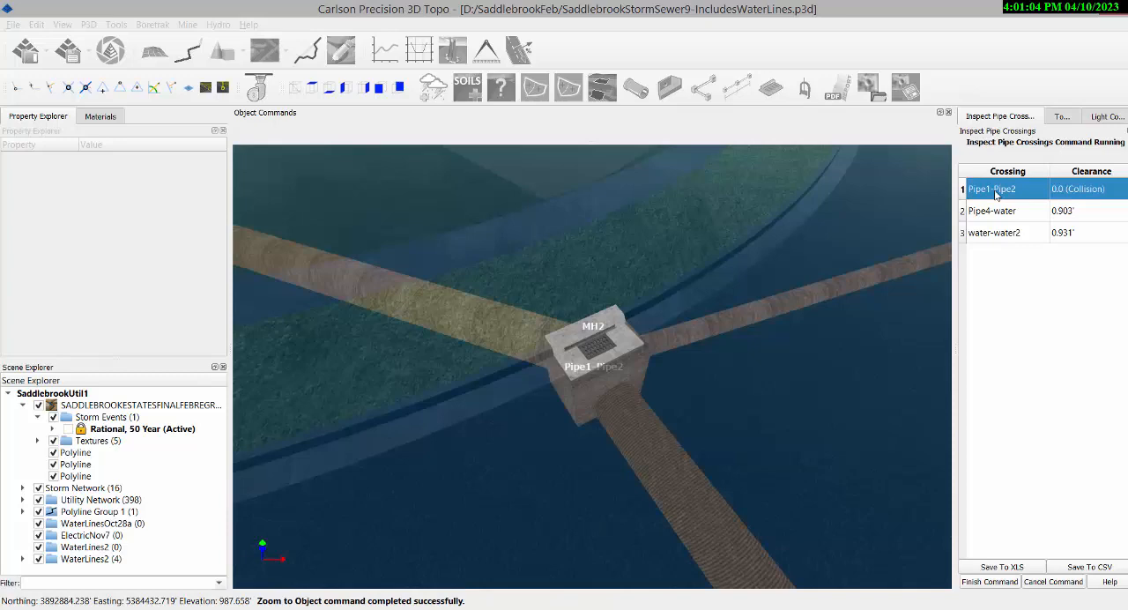
left_click_drag(768, 458, 757, 390)
mouse_move(651, 295)
left_mouse_down()
mouse_move(659, 290)
mouse_move(663, 312)
left_mouse_up()
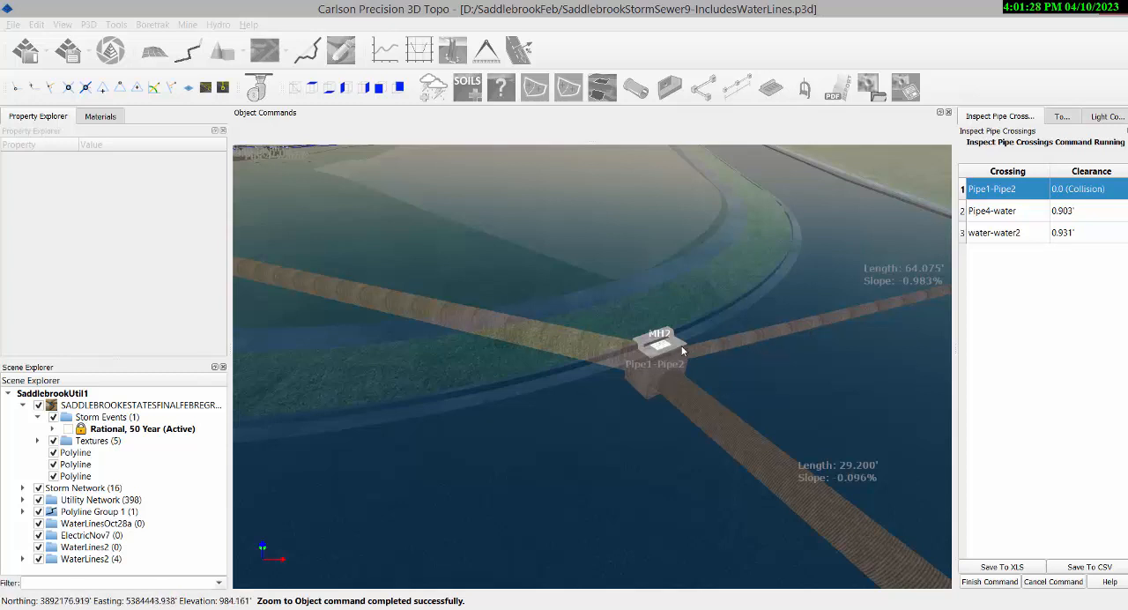
Examine the Pipe4-water crossing from above and below ground, and finish the pipe crossings inspection.
left_click(1004, 211)
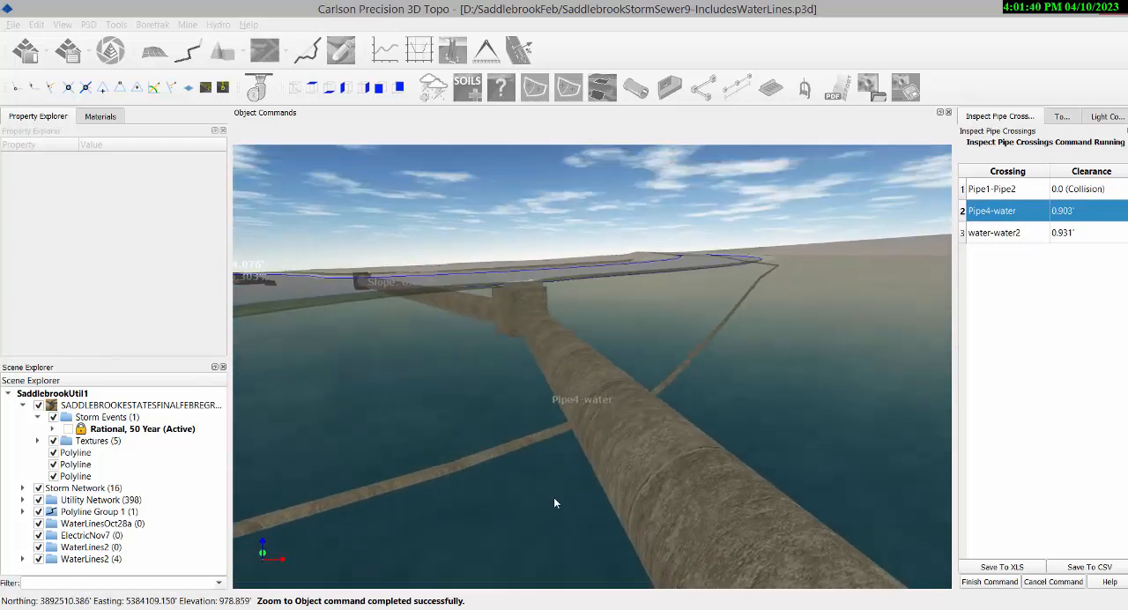
middle_click_drag(738, 394, 727, 320)
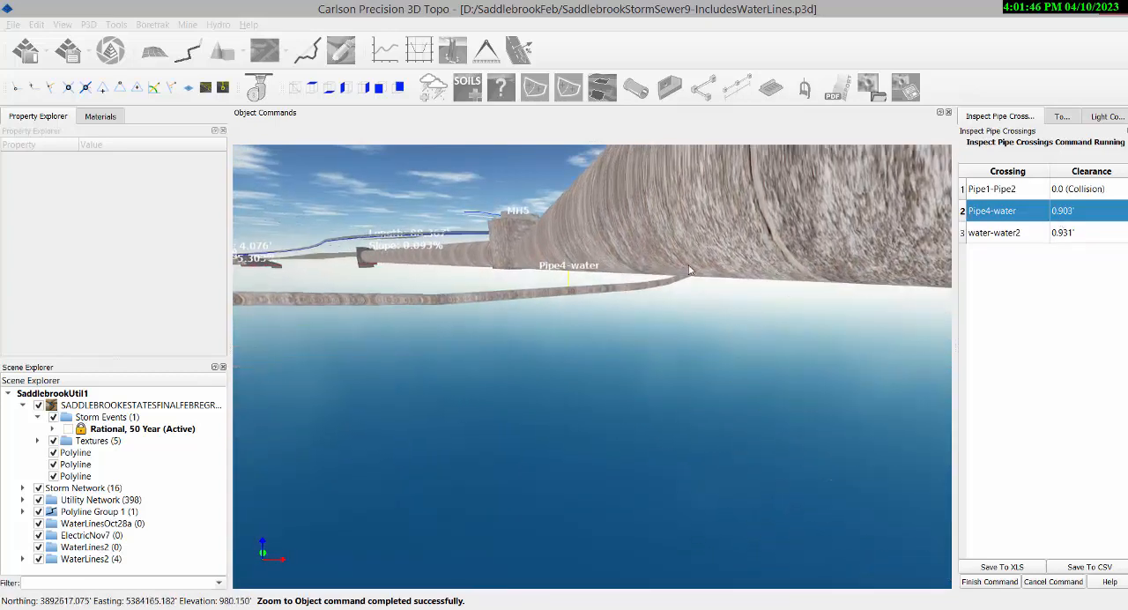
middle_click_drag(590, 314, 588, 383)
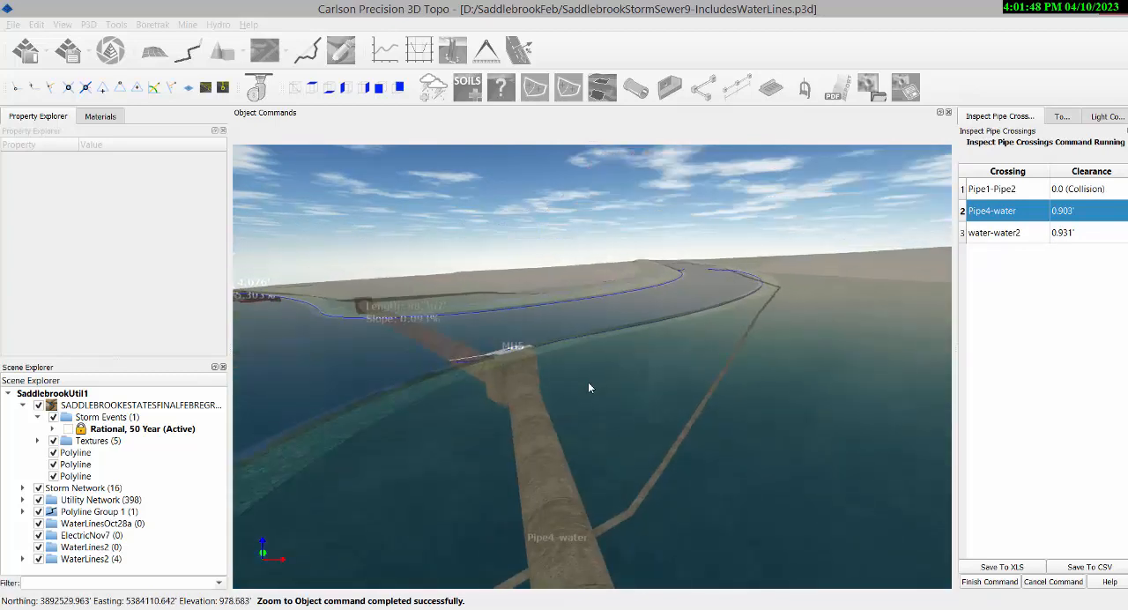
scroll(587, 353, "down", 3)
scroll(587, 344, "down", 7)
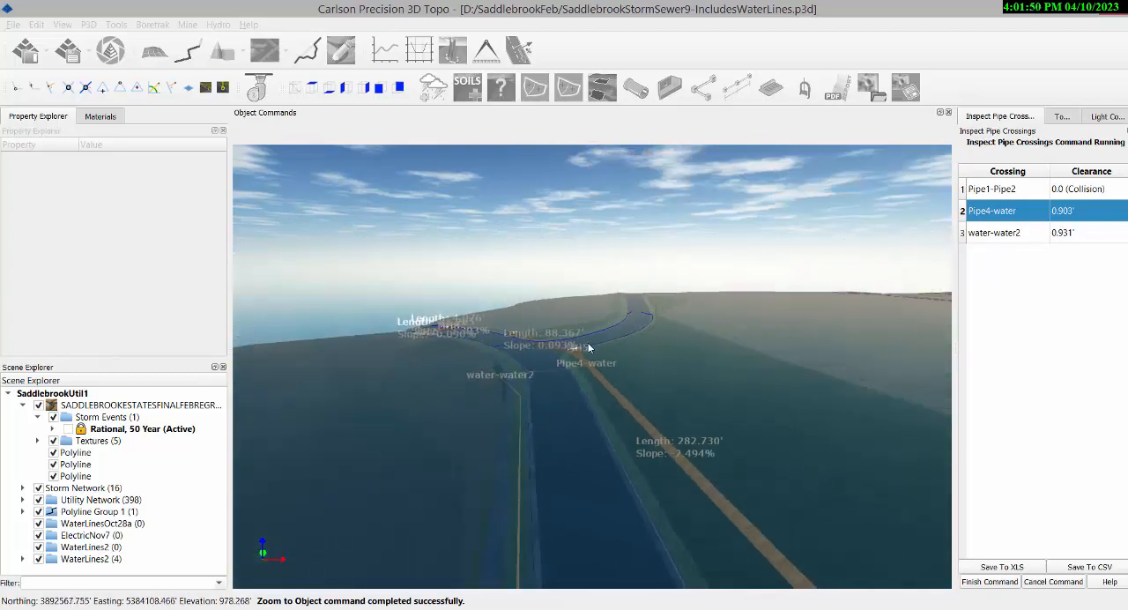
scroll(746, 383, "down", 1)
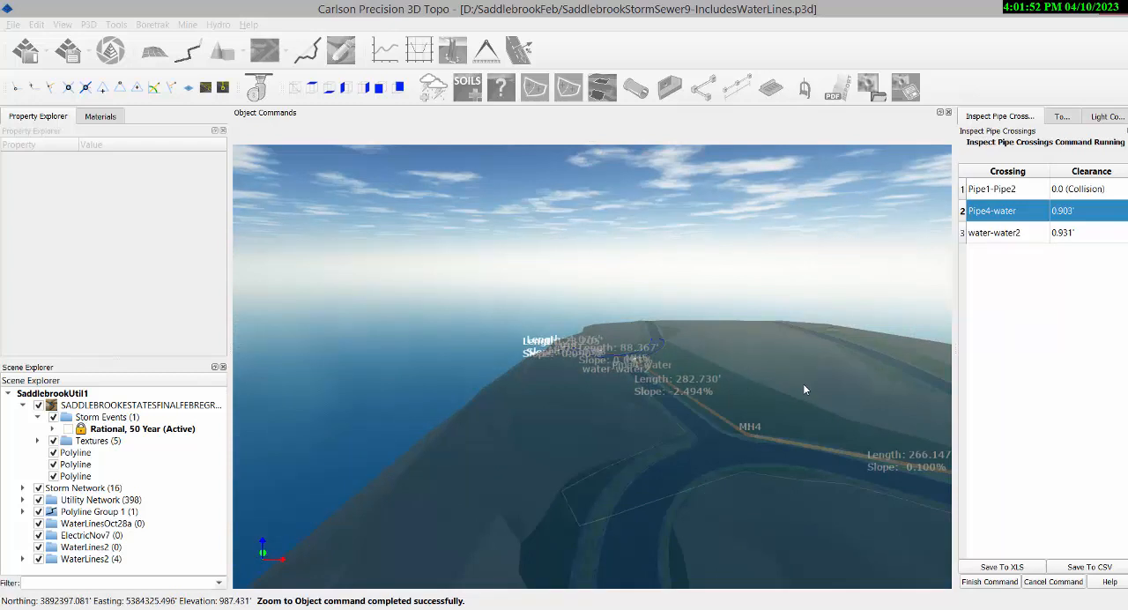
middle_click_drag(803, 384, 778, 386)
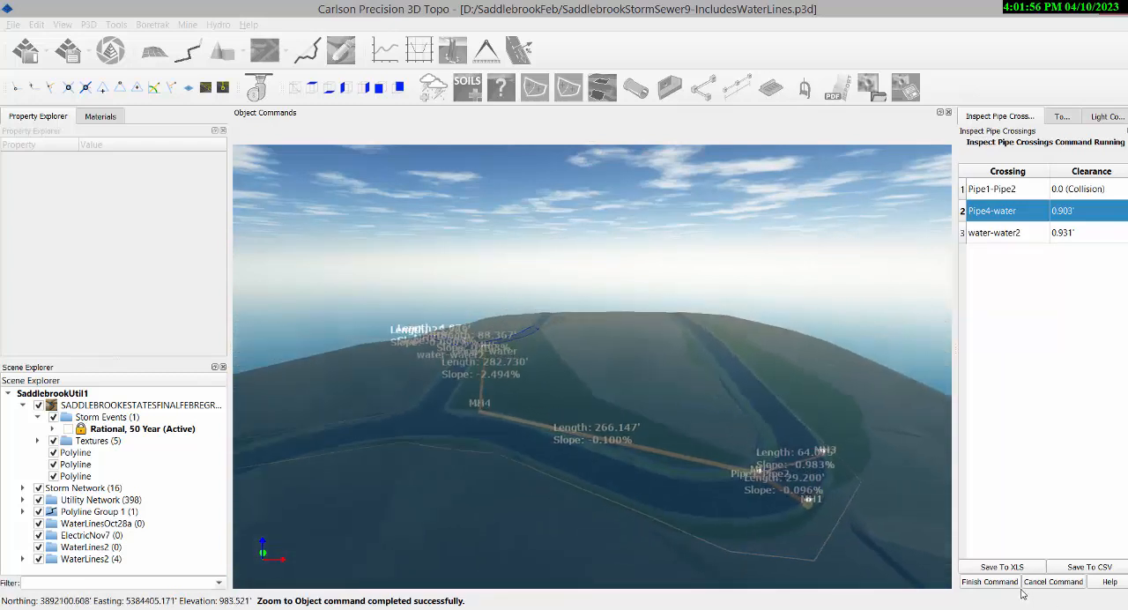
left_click(989, 582)
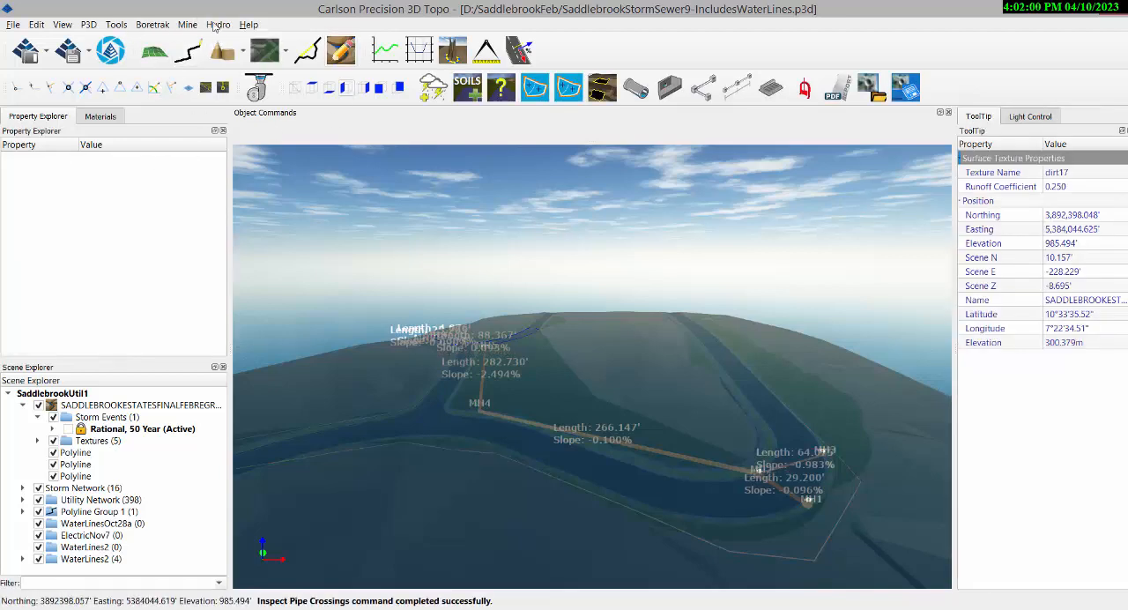
Import the utility network file ElectricNov7.util from the Submittals7 folder into the 3D scene.
left_click(218, 24)
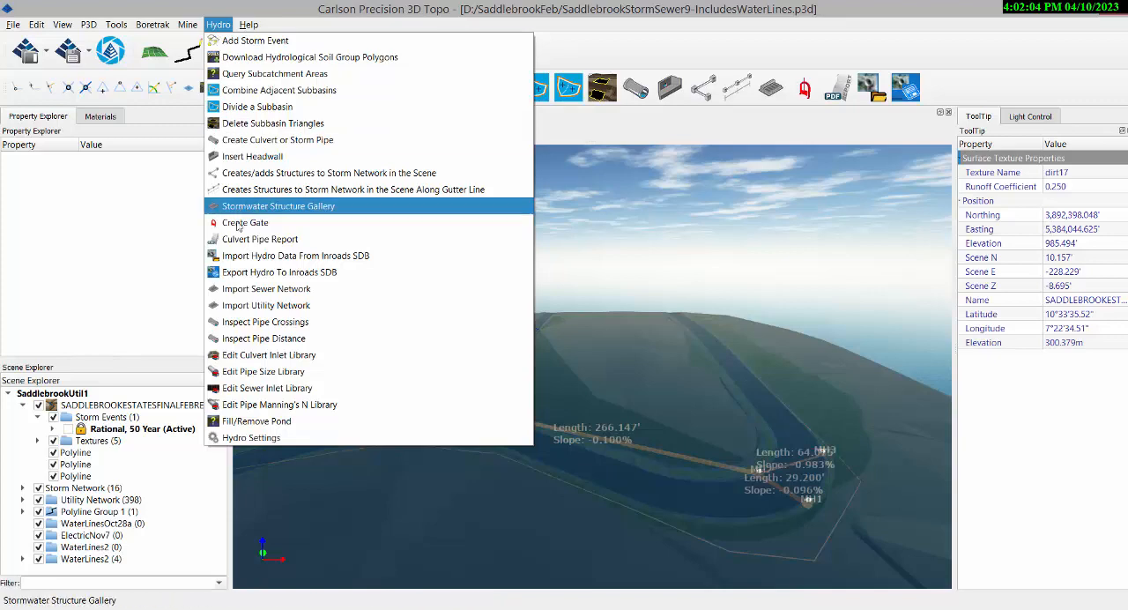
left_click(279, 306)
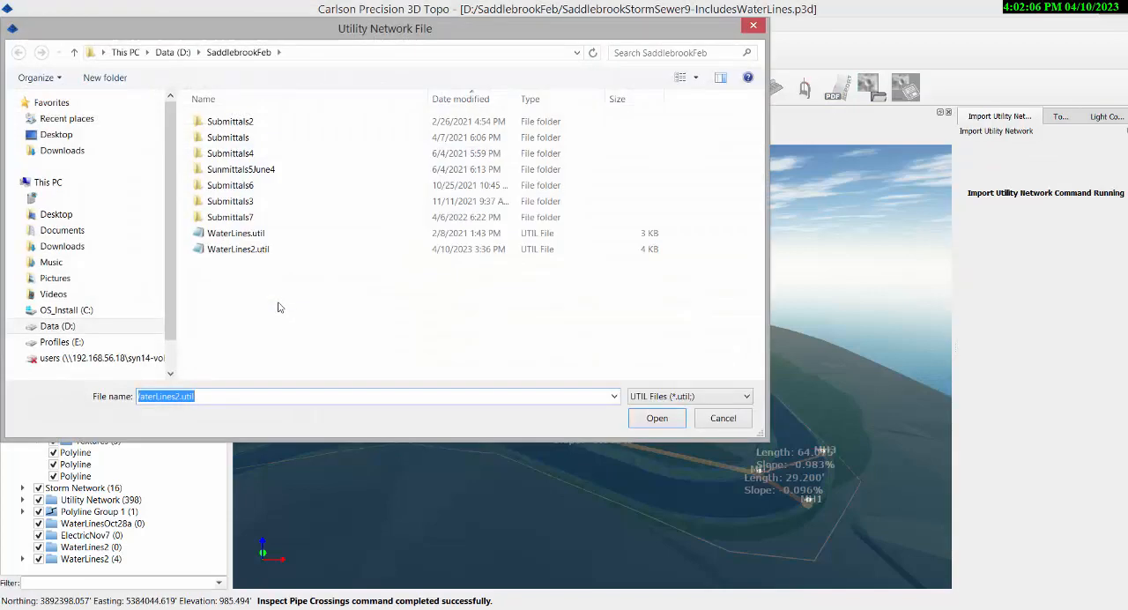
double_click(245, 218)
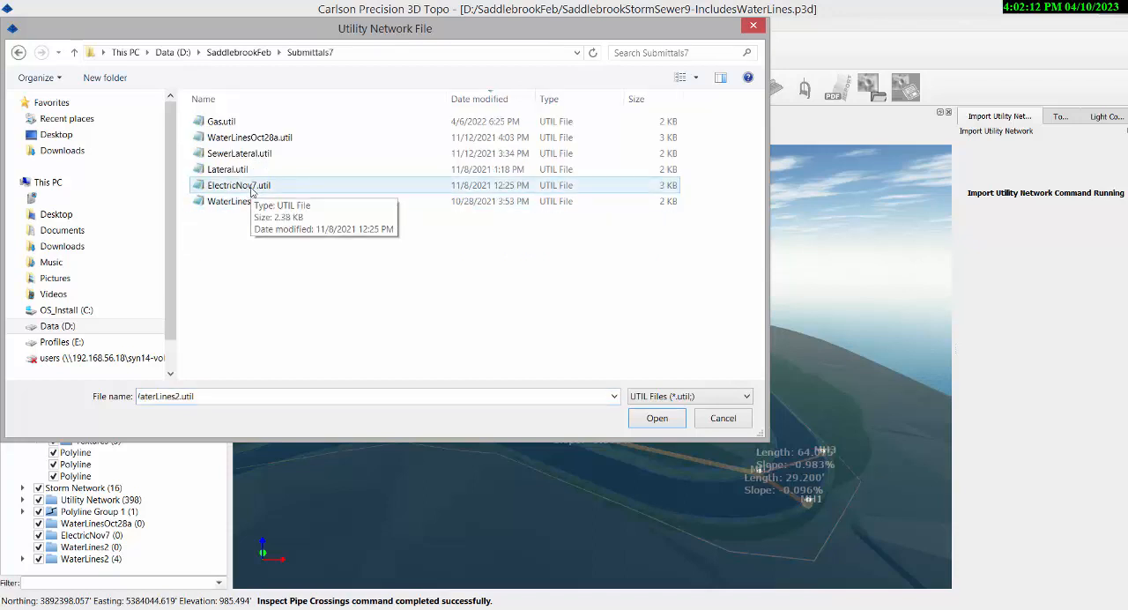
left_click(251, 187)
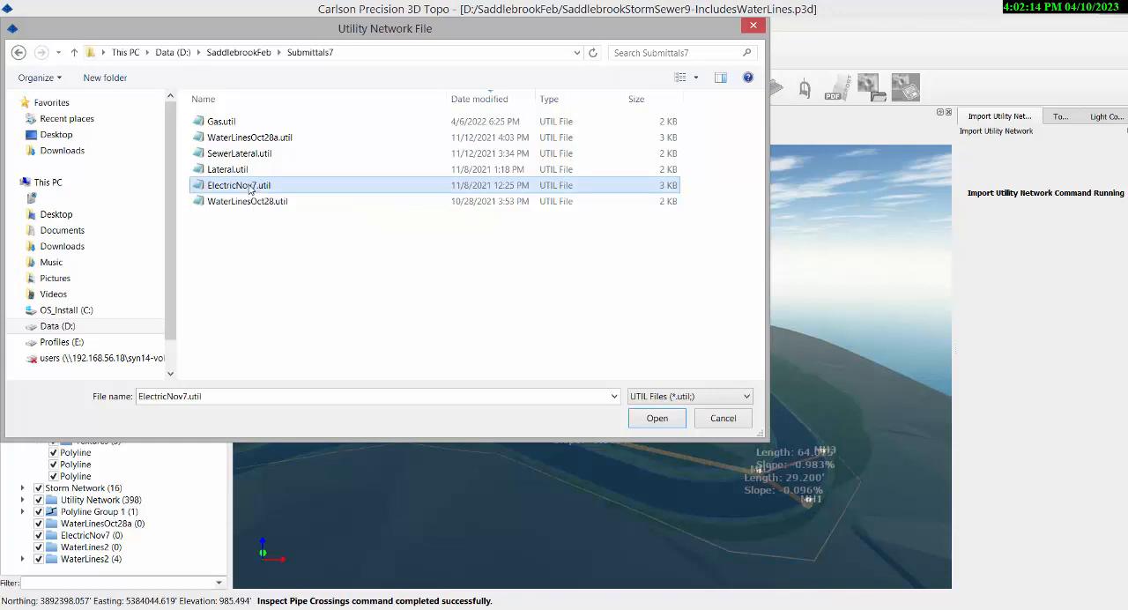
left_click(658, 419)
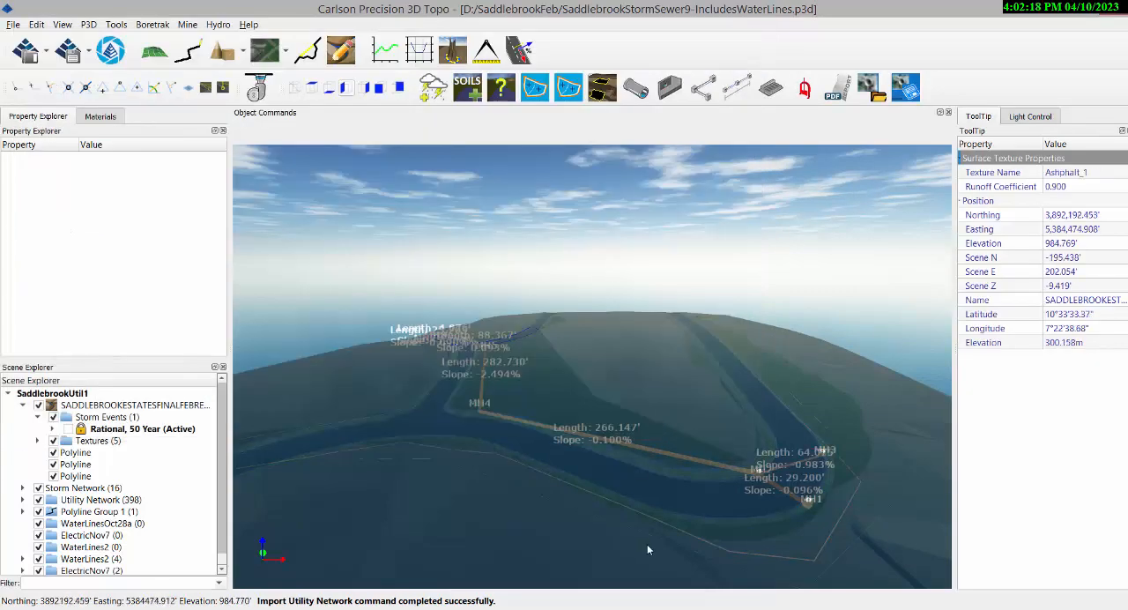
Examine the imported electric lines alongside the water lines and storm pipes, from manholes MH1 to MH3 across to MH4.
scroll(811, 537, "up", 2)
scroll(759, 512, "up", 2)
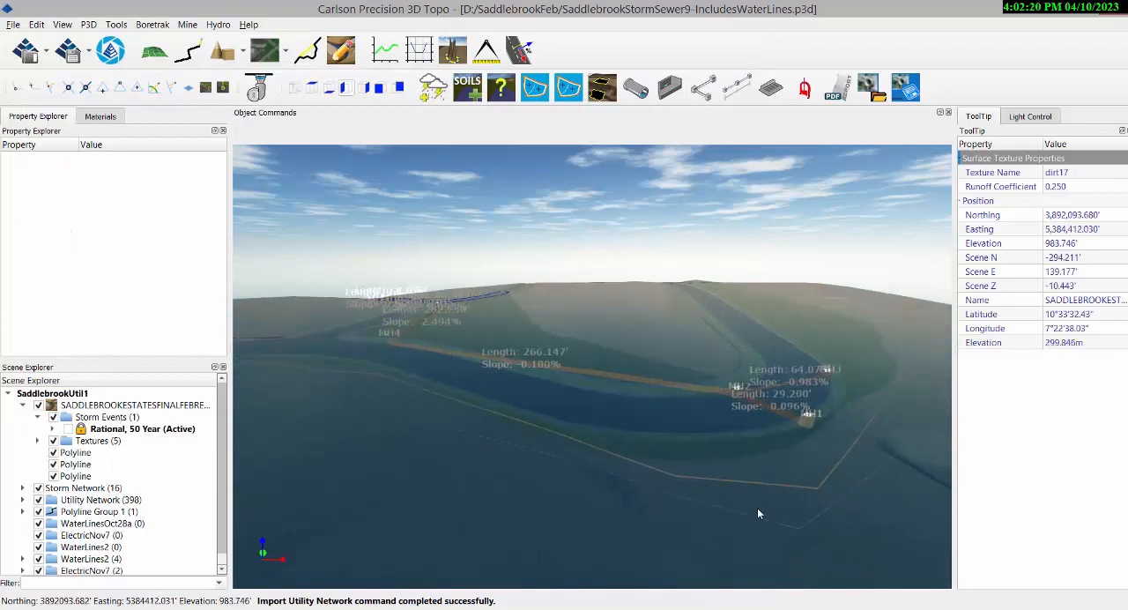
scroll(757, 507, "up", 3)
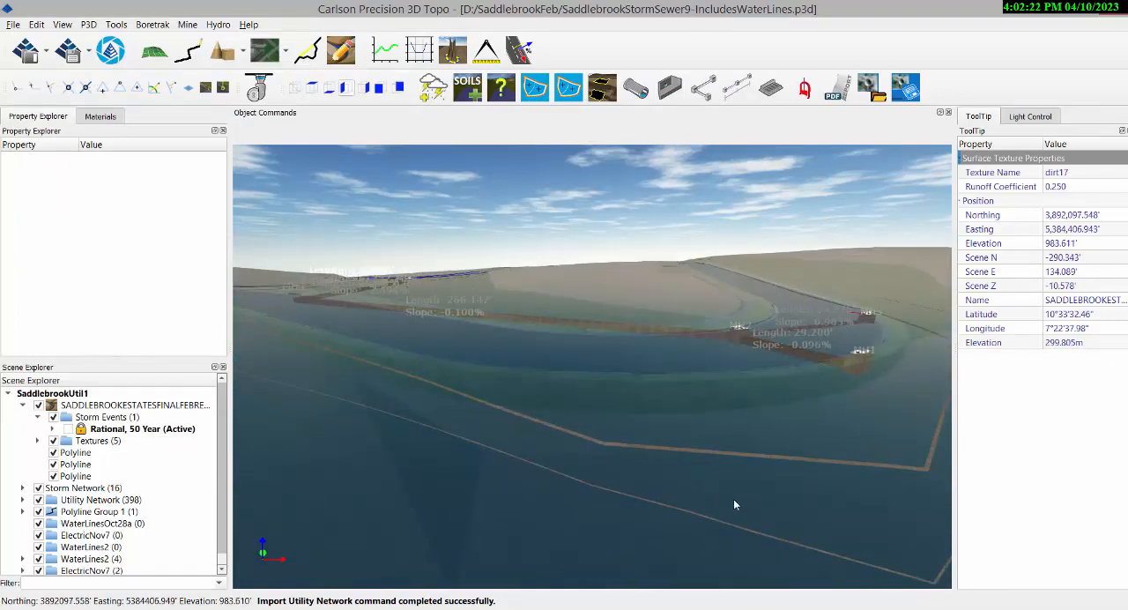
scroll(734, 505, "up", 4)
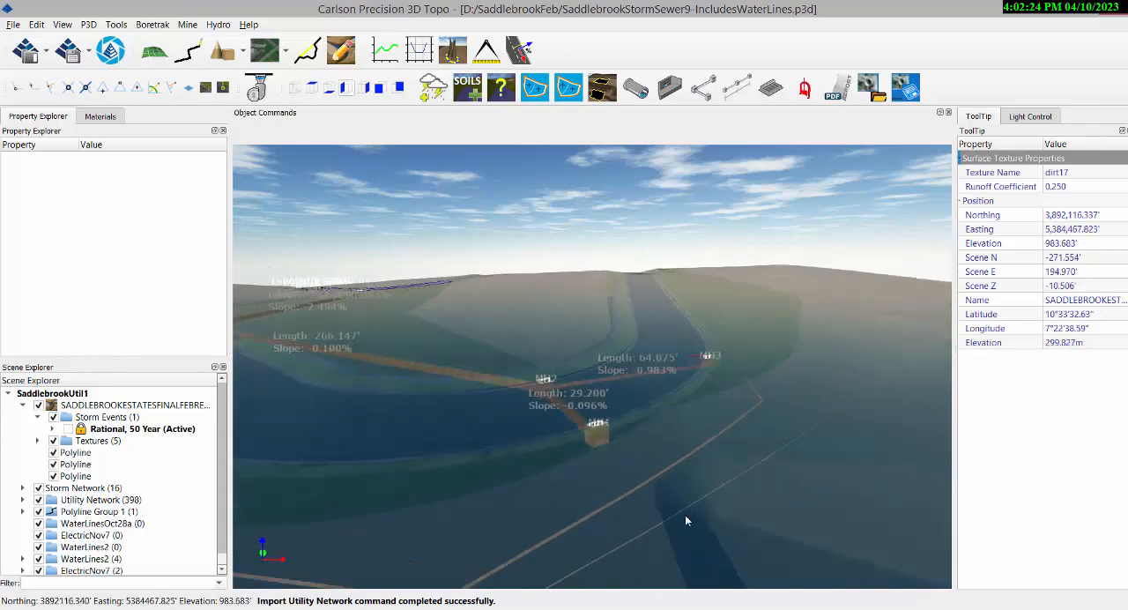
scroll(683, 522, "up", 3)
scroll(676, 442, "up", 2)
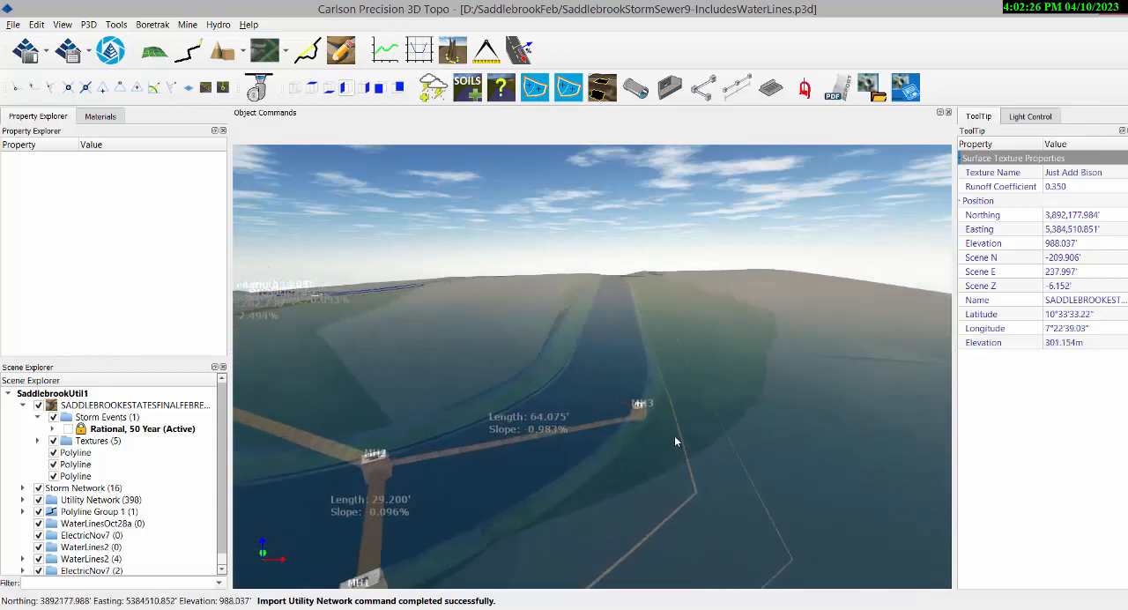
scroll(675, 436, "up", 2)
scroll(710, 450, "down", 6)
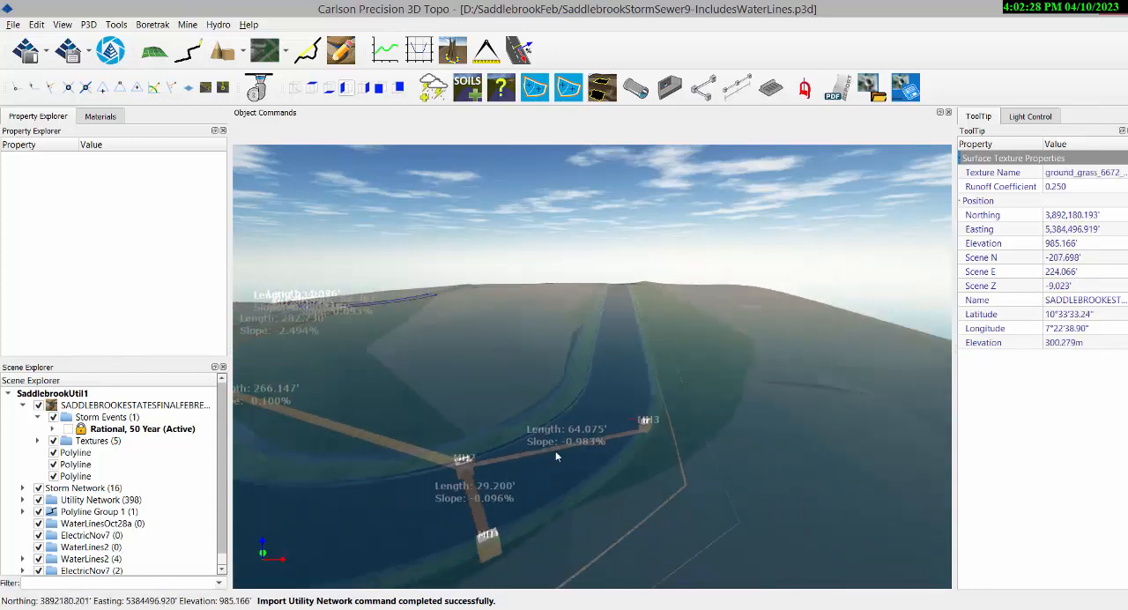
middle_click_drag(423, 448, 485, 449)
scroll(486, 451, "up", 2)
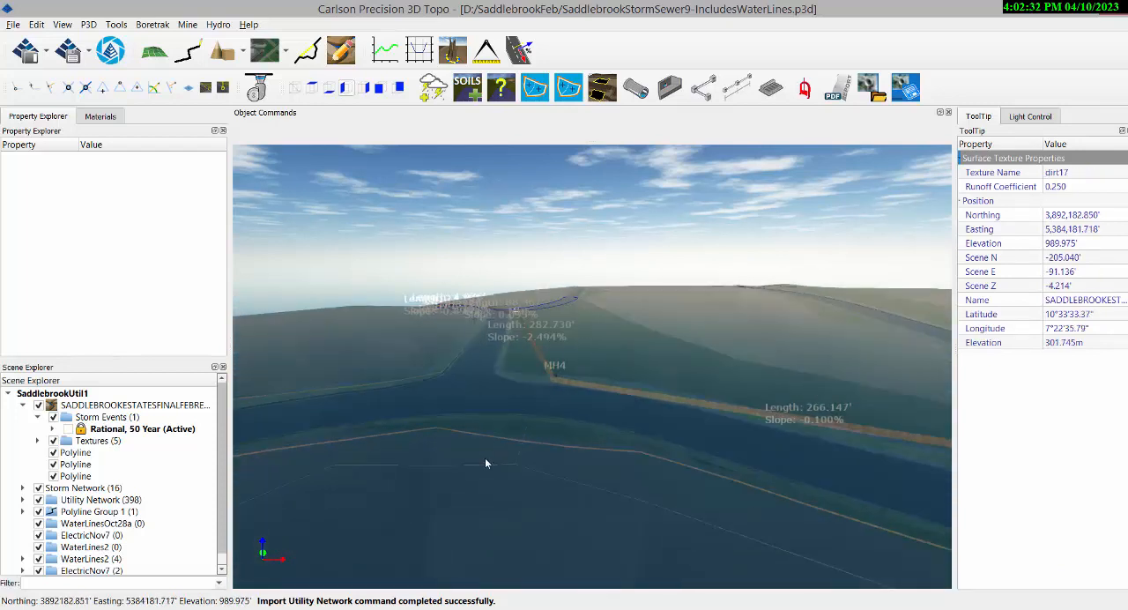
left_click_drag(622, 513, 534, 469)
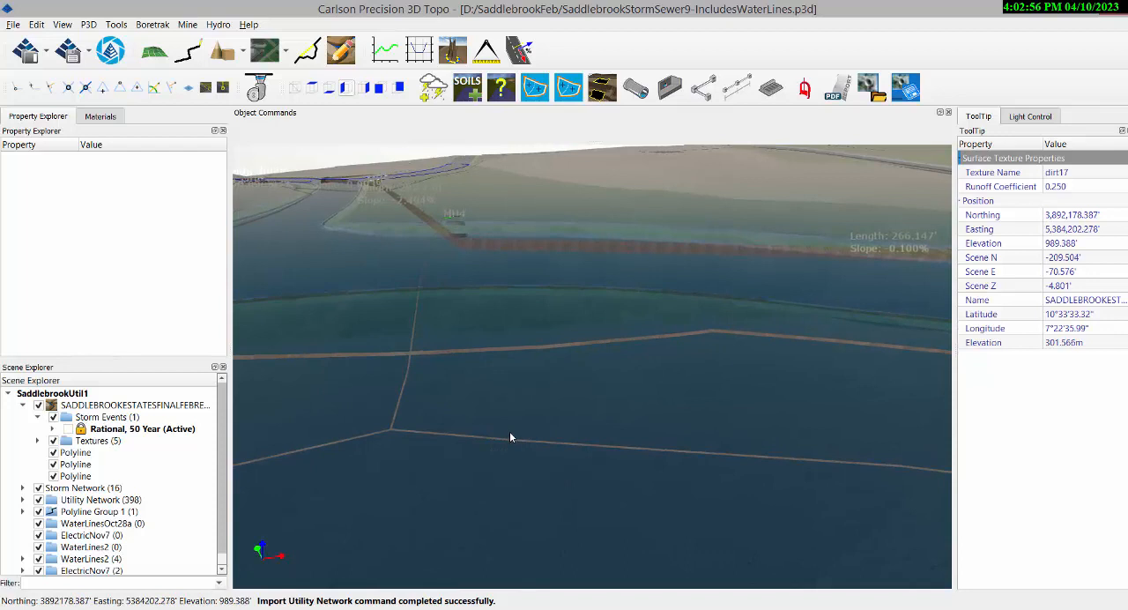
Run Inspect Pipe Crossings again with the electric lines included and review the labelled crossings across the whole site.
left_click(218, 25)
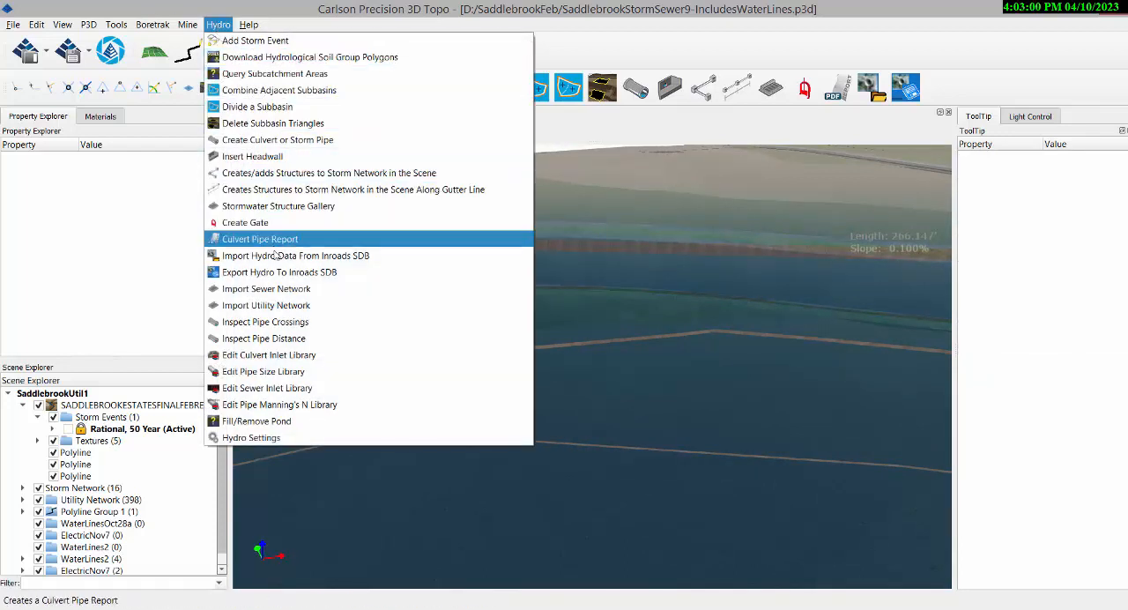
left_click(297, 323)
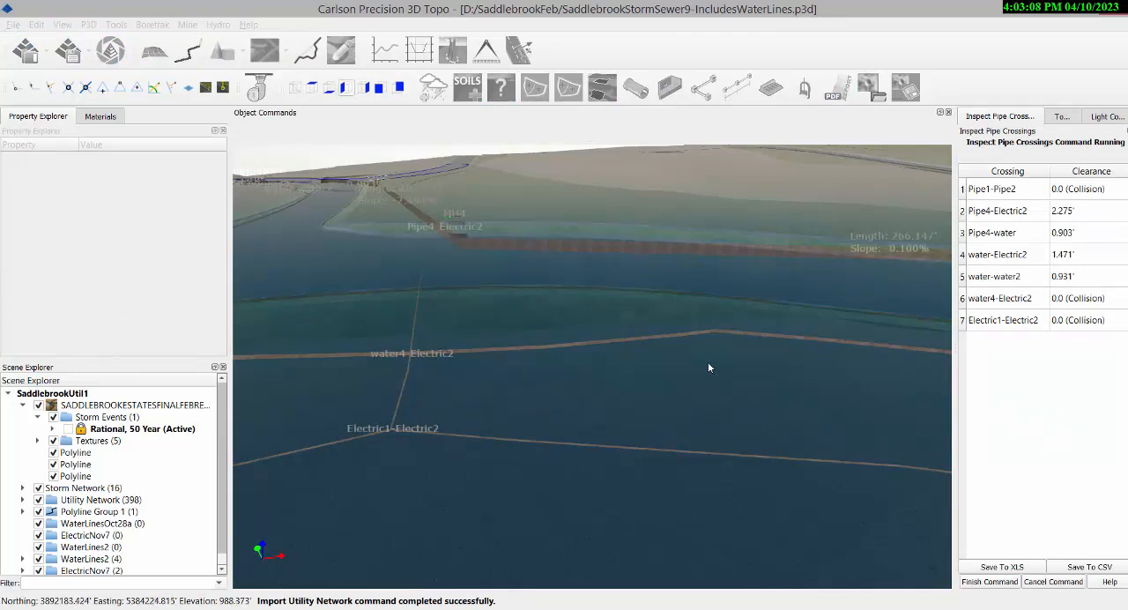
scroll(705, 363, "down", 6)
scroll(692, 384, "down", 5)
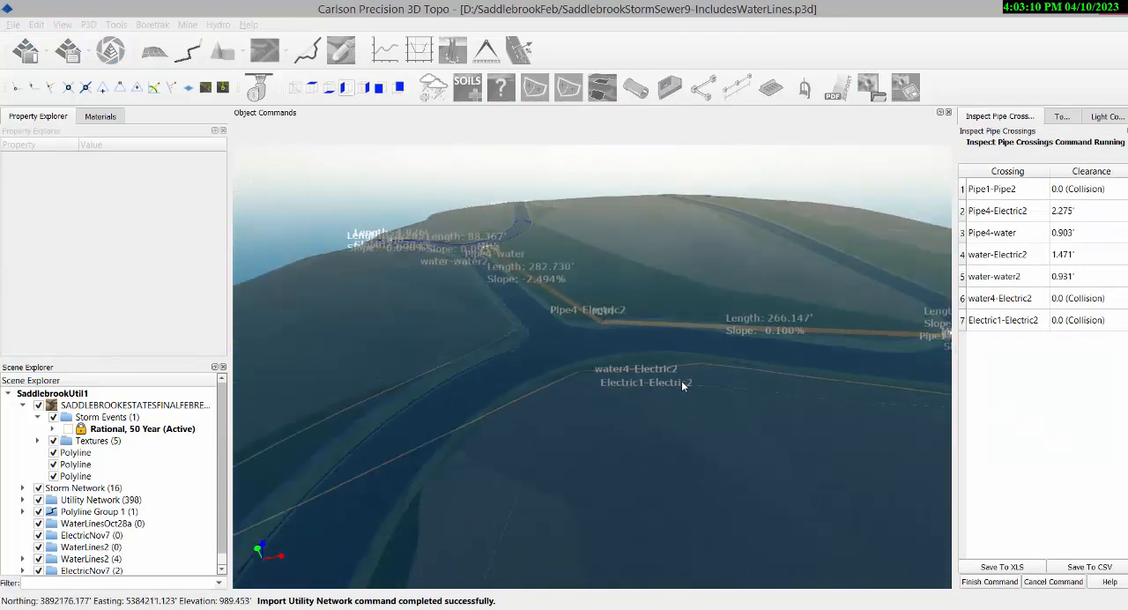
middle_click_drag(731, 386, 719, 390)
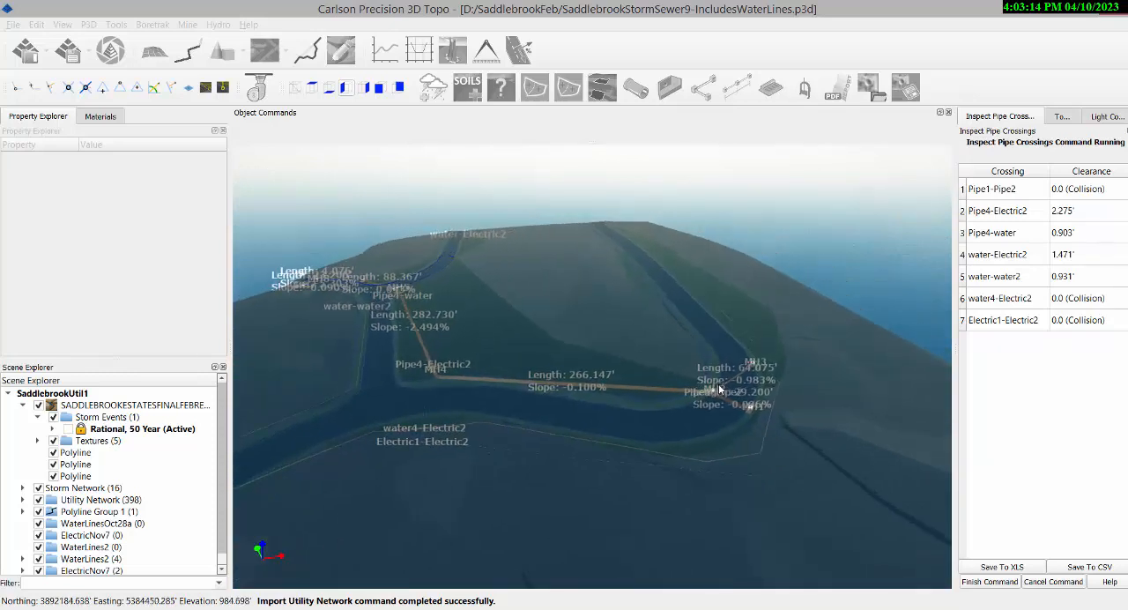